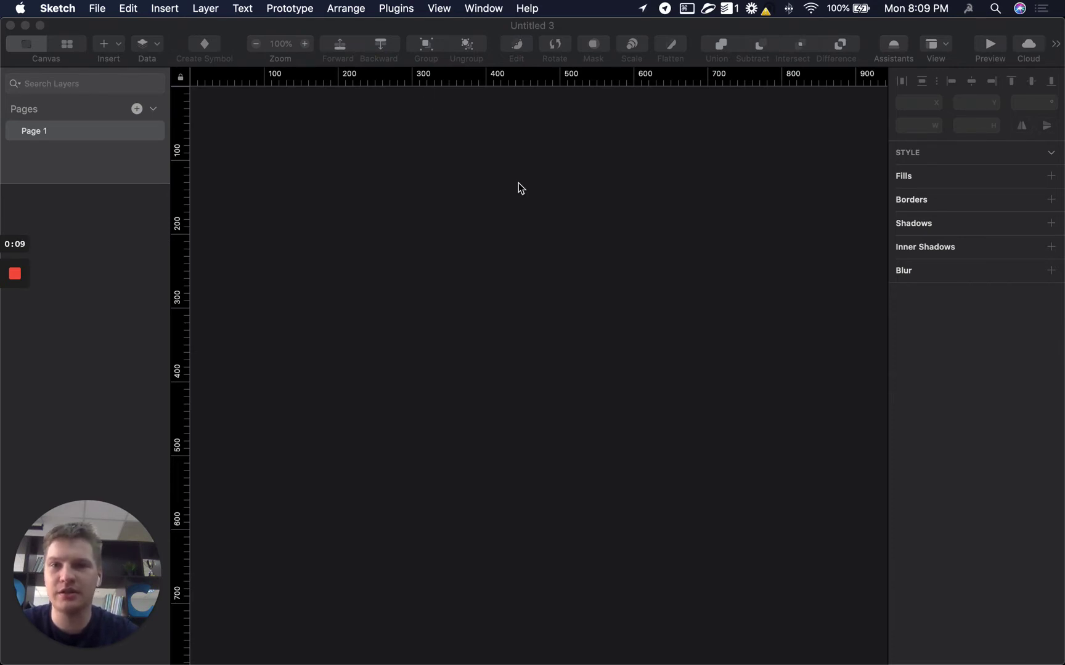
- Bring Sketch to the front and browse the Plugins menu without choosing anything
{"action": "left_click", "coordinate": [403, 29]}
{"action": "left_click", "coordinate": [400, 9]}
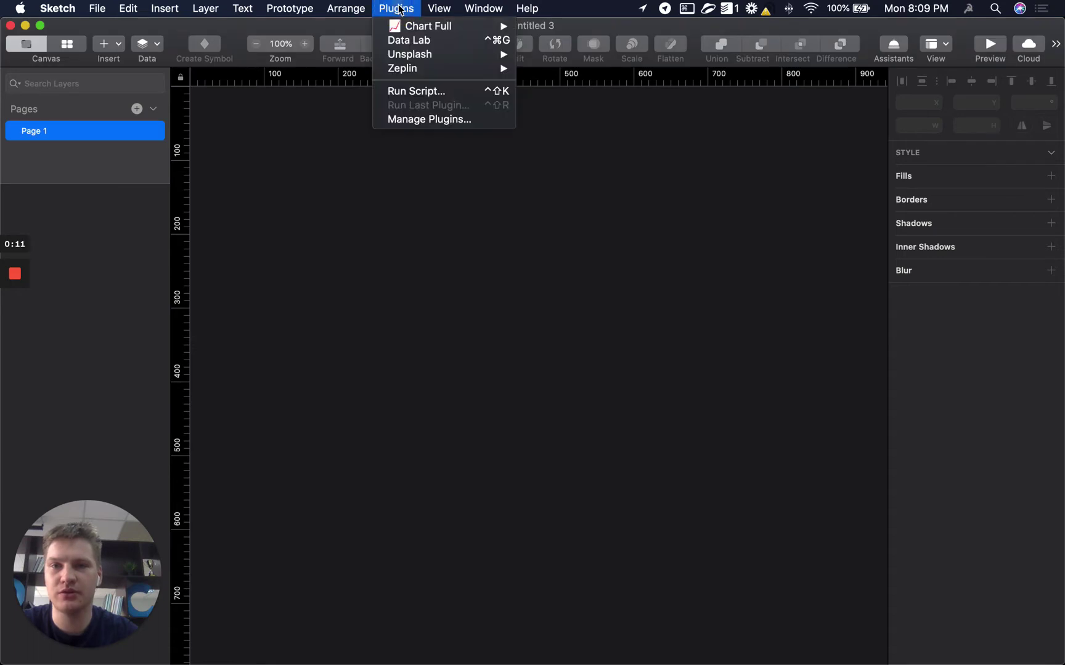
{"action": "mouse_move", "coordinate": [419, 31]}
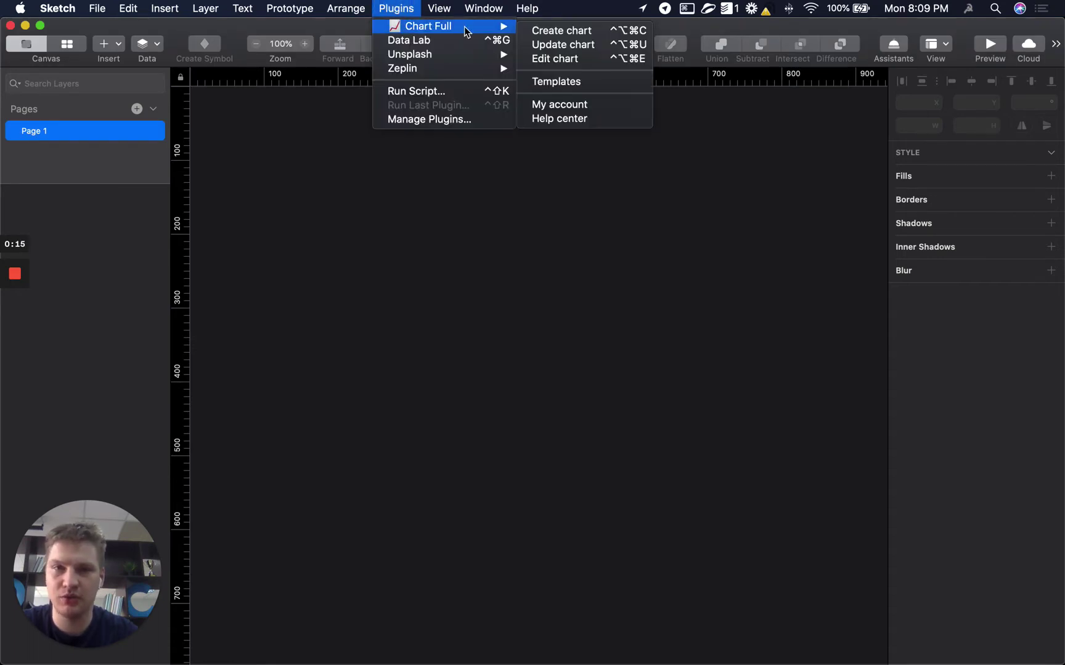
{"action": "left_click", "coordinate": [400, 275]}
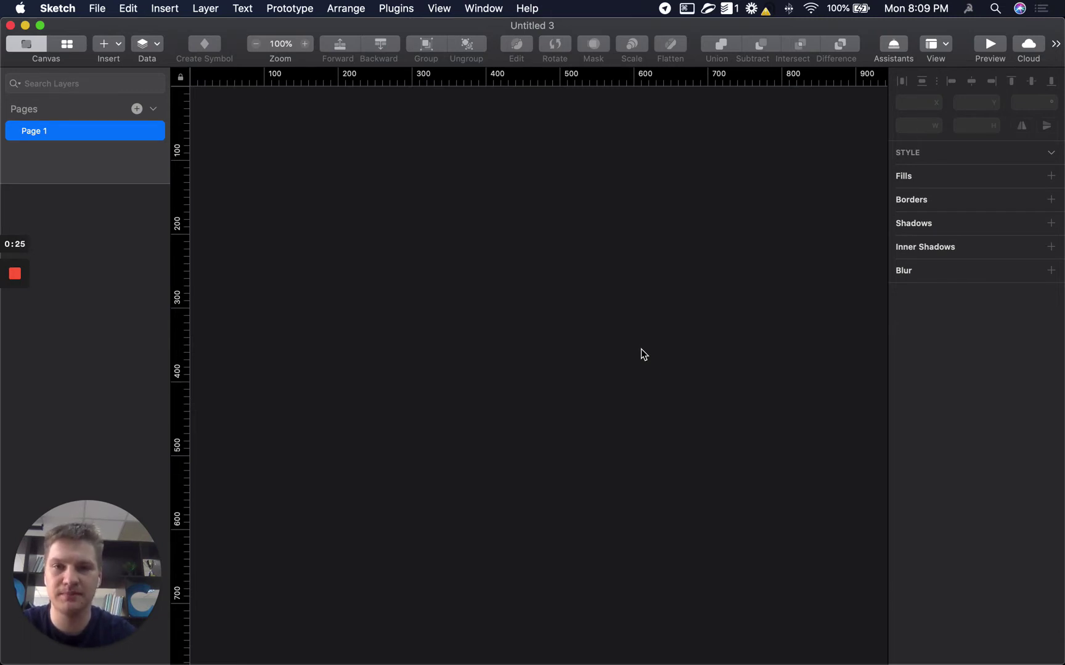
- Create a Chart Full chart, adding a 500×300 rectangle, with the dialog placed beside it
{"action": "left_click", "coordinate": [397, 8]}
{"action": "mouse_move", "coordinate": [426, 27]}
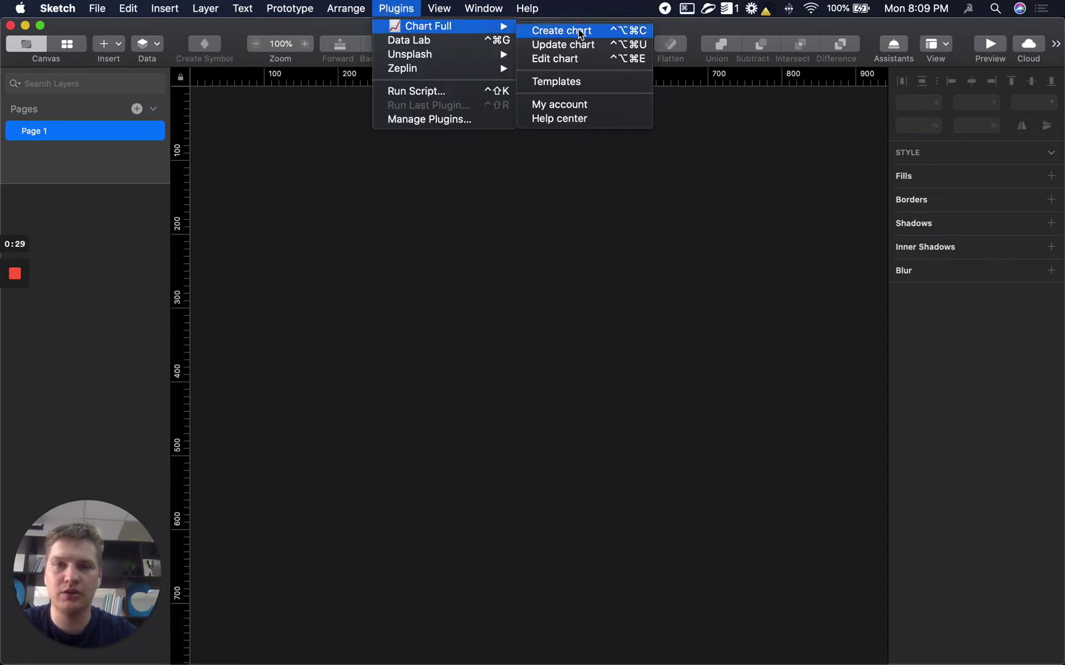
{"action": "left_click", "coordinate": [547, 33]}
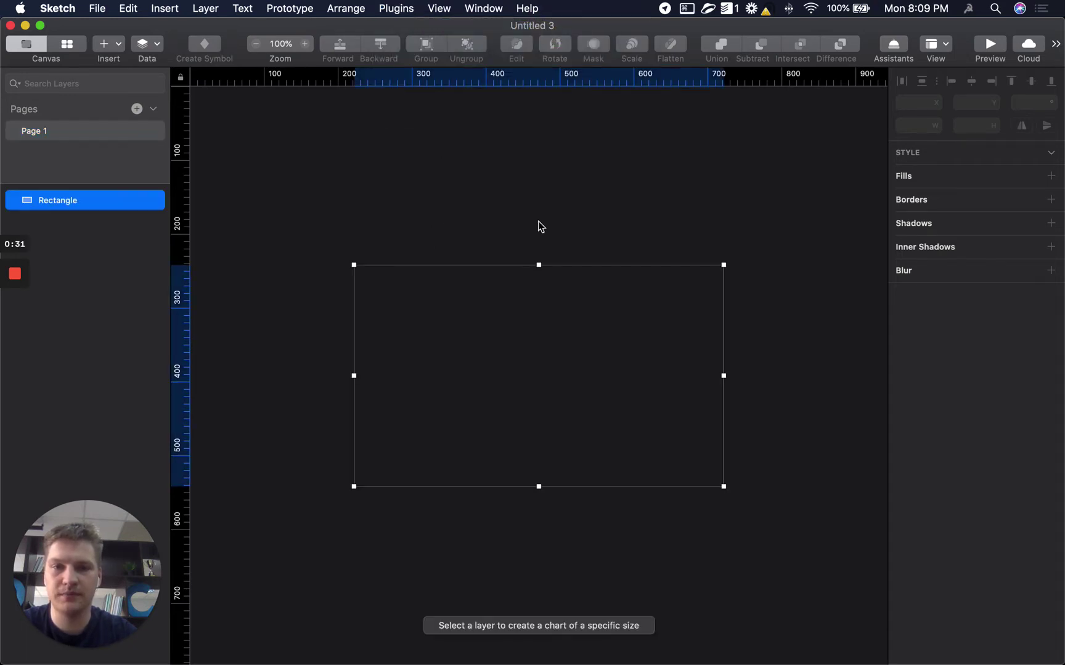
{"action": "left_click_drag", "start_coordinate": [581, 200], "coordinate": [779, 155]}
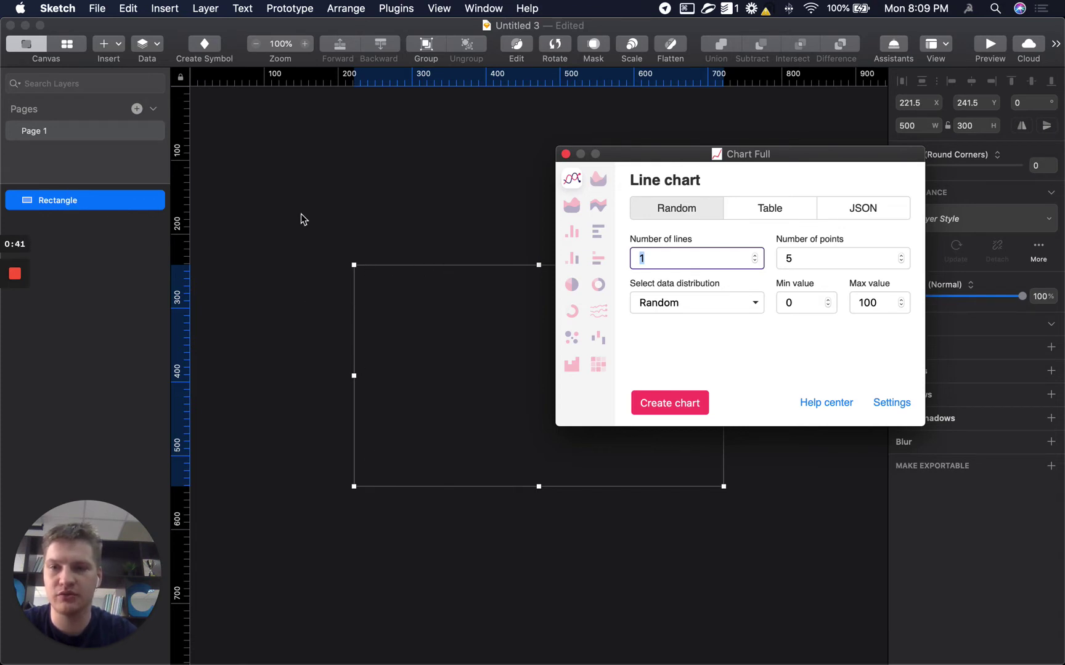
{"action": "left_click_drag", "start_coordinate": [679, 154], "coordinate": [546, 134]}
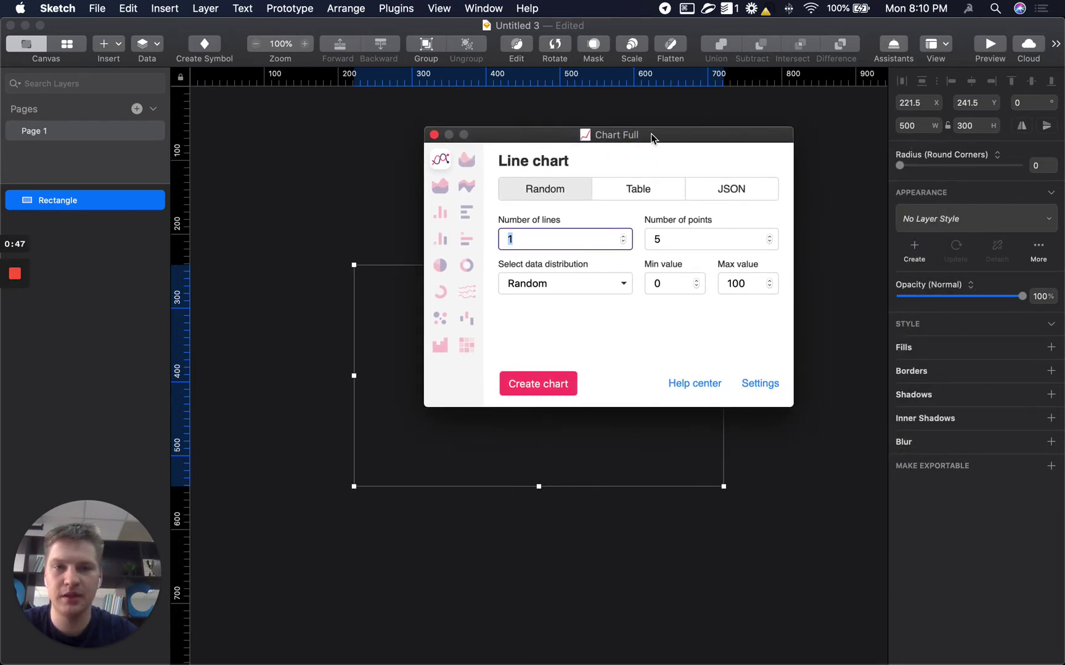
{"action": "left_click_drag", "start_coordinate": [652, 135], "coordinate": [763, 136]}
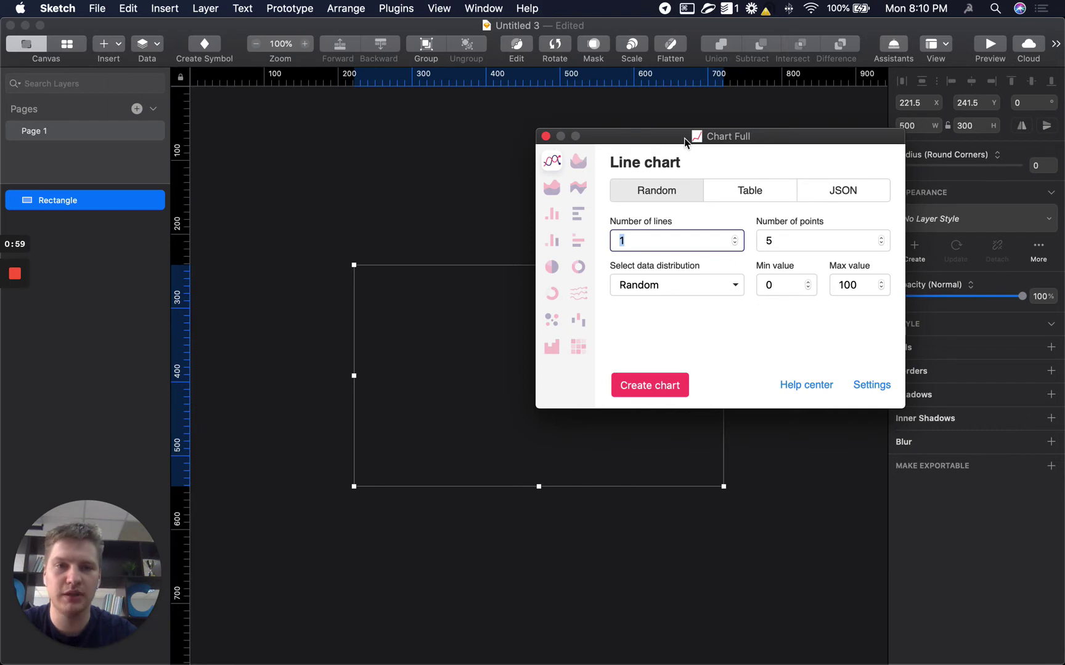
{"action": "left_click_drag", "start_coordinate": [685, 136], "coordinate": [746, 139]}
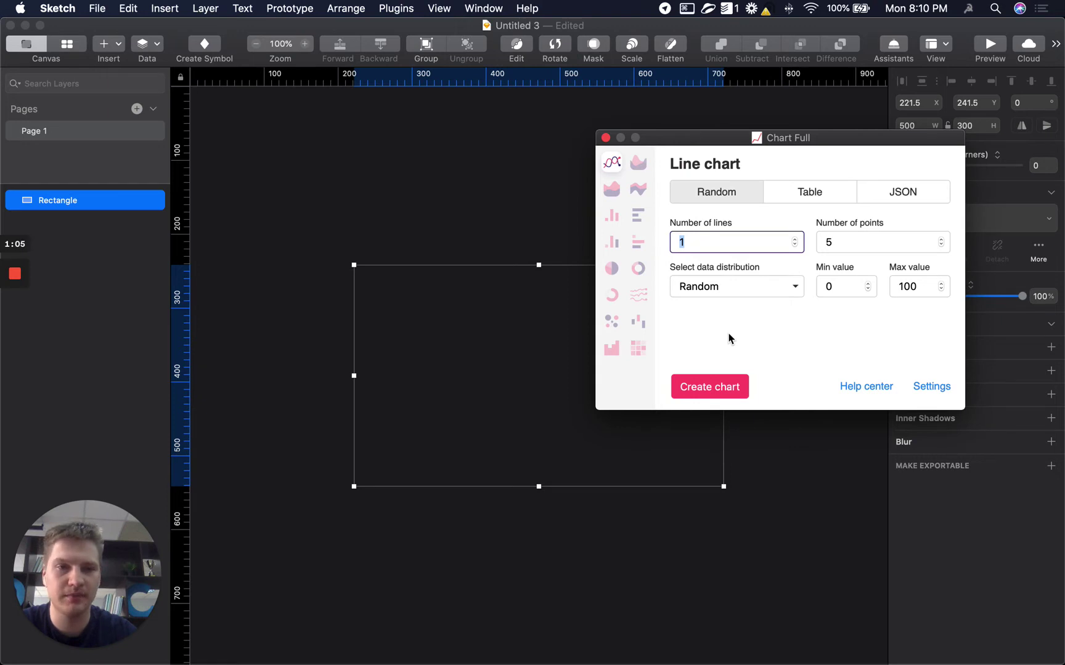
- Preview the Area chart type, return to Line chart, and switch its data source to Table
{"action": "left_click", "coordinate": [690, 327]}
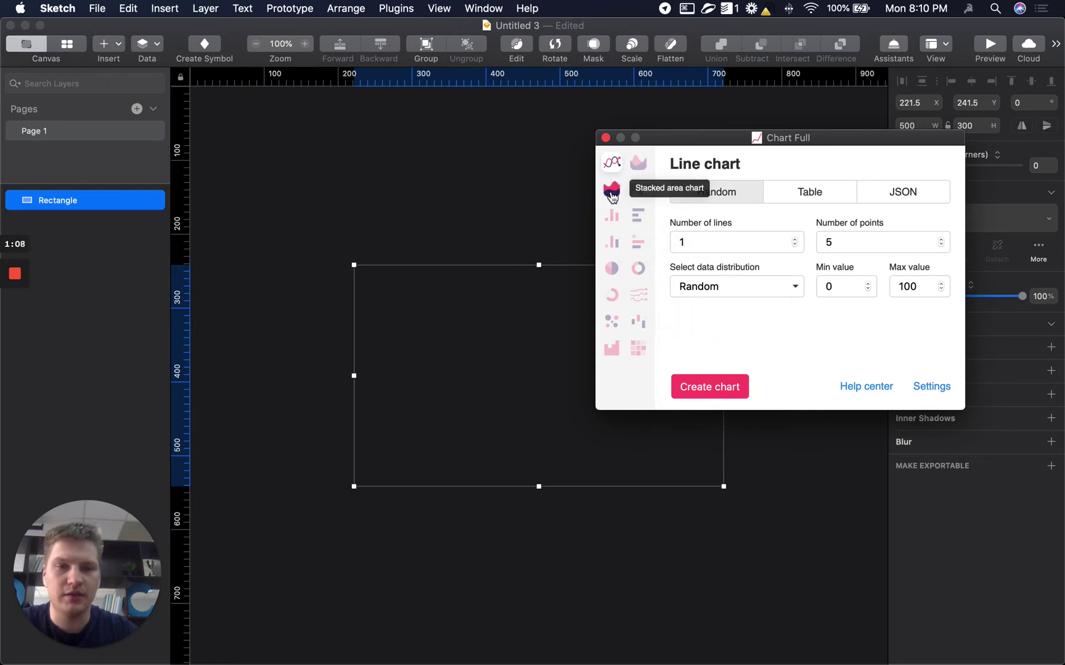
{"action": "left_click", "coordinate": [638, 162]}
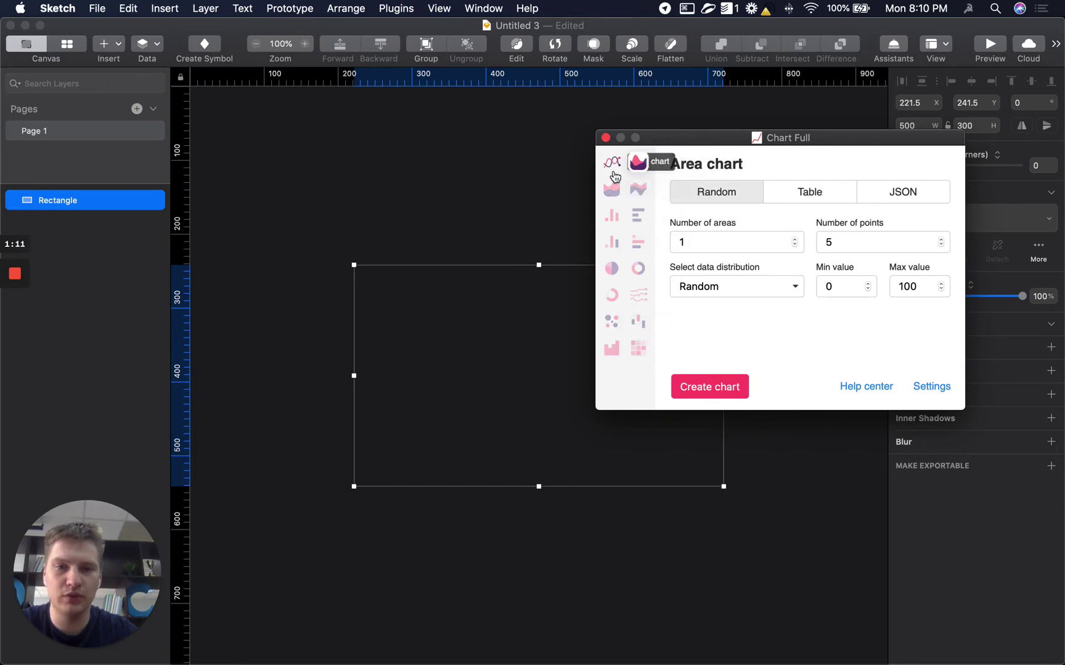
{"action": "left_click", "coordinate": [613, 173]}
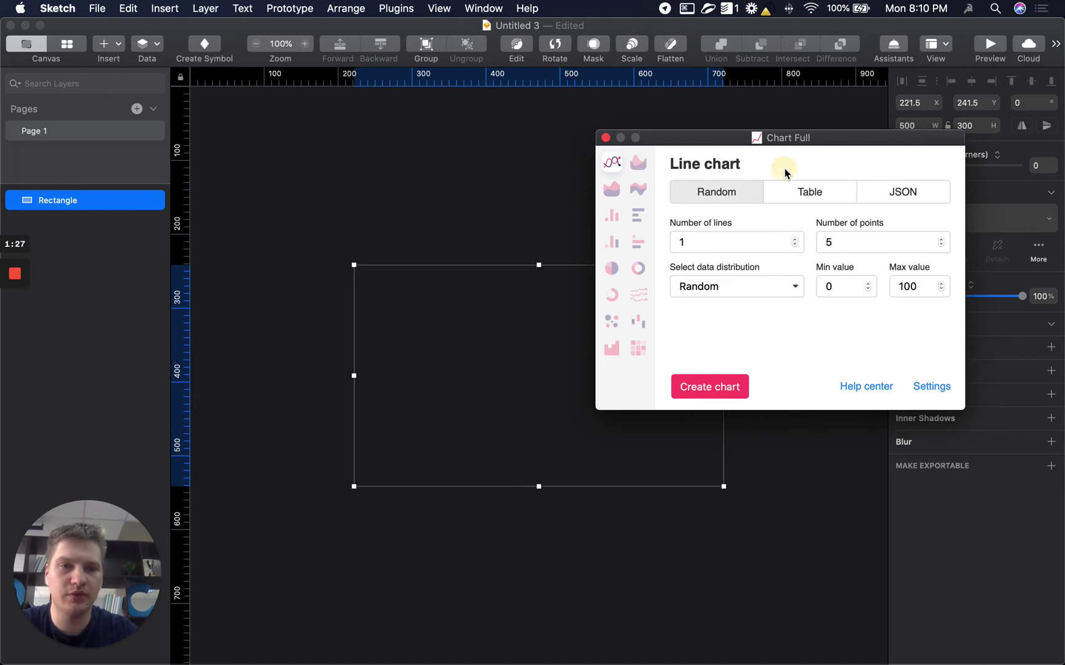
{"action": "left_click", "coordinate": [803, 194]}
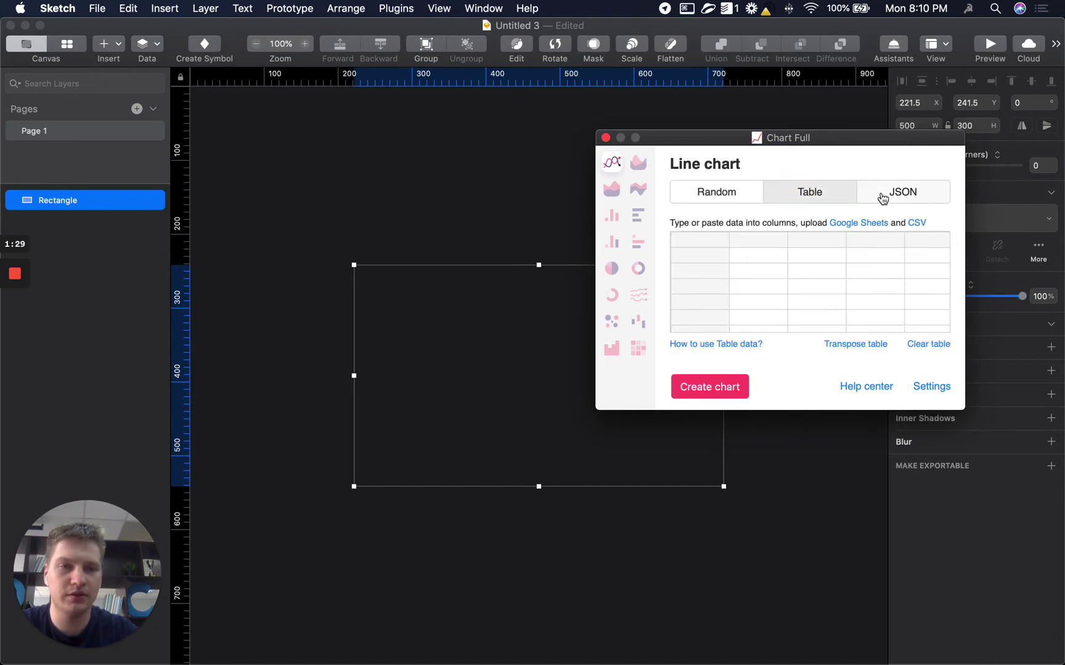
- Preview the JSON data source, then go back to Random data for the line chart
{"action": "left_click", "coordinate": [882, 195]}
{"action": "left_click", "coordinate": [713, 199]}
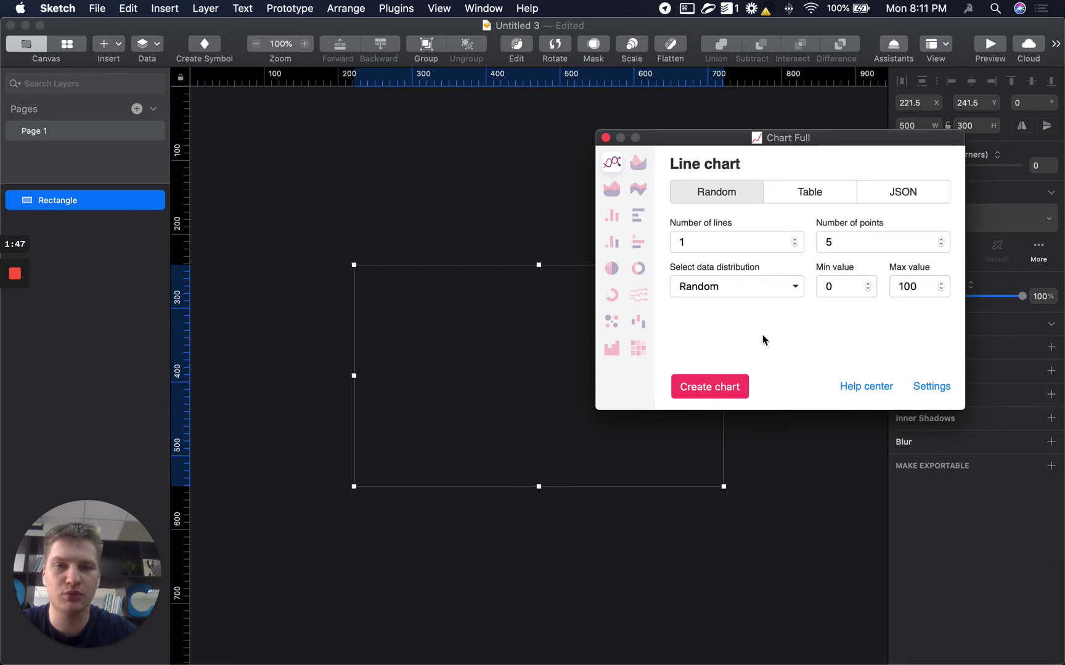
{"action": "left_click", "coordinate": [695, 241]}
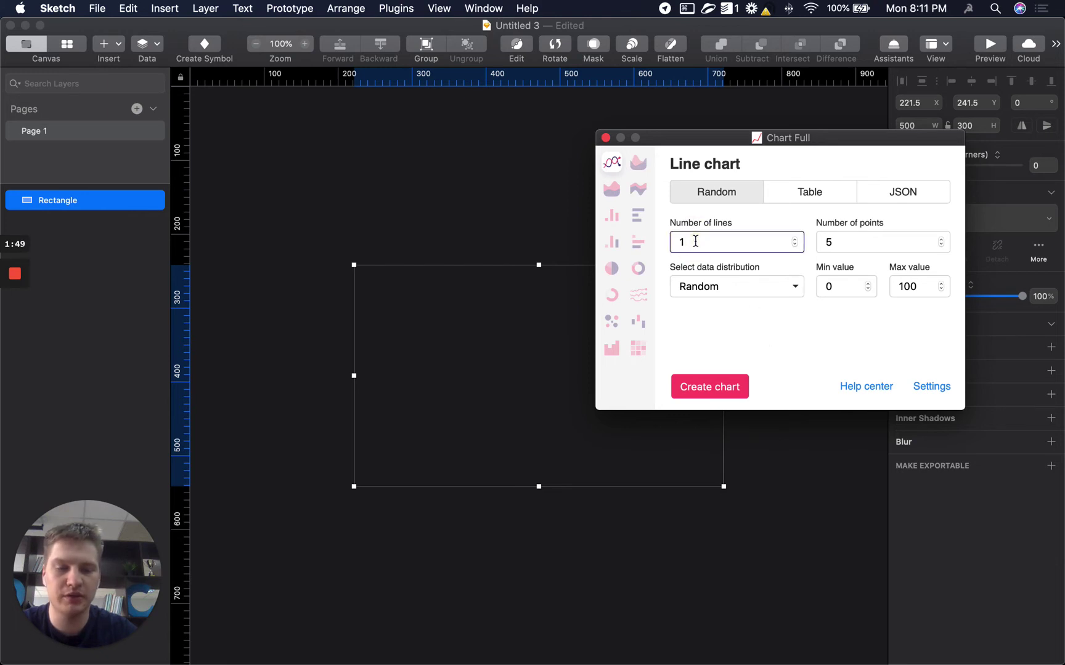
- Set the random line chart to 2 lines and 6 points, then bring up its style settings
{"action": "key", "text": "BackSpace"}
{"action": "type", "text": "2"}
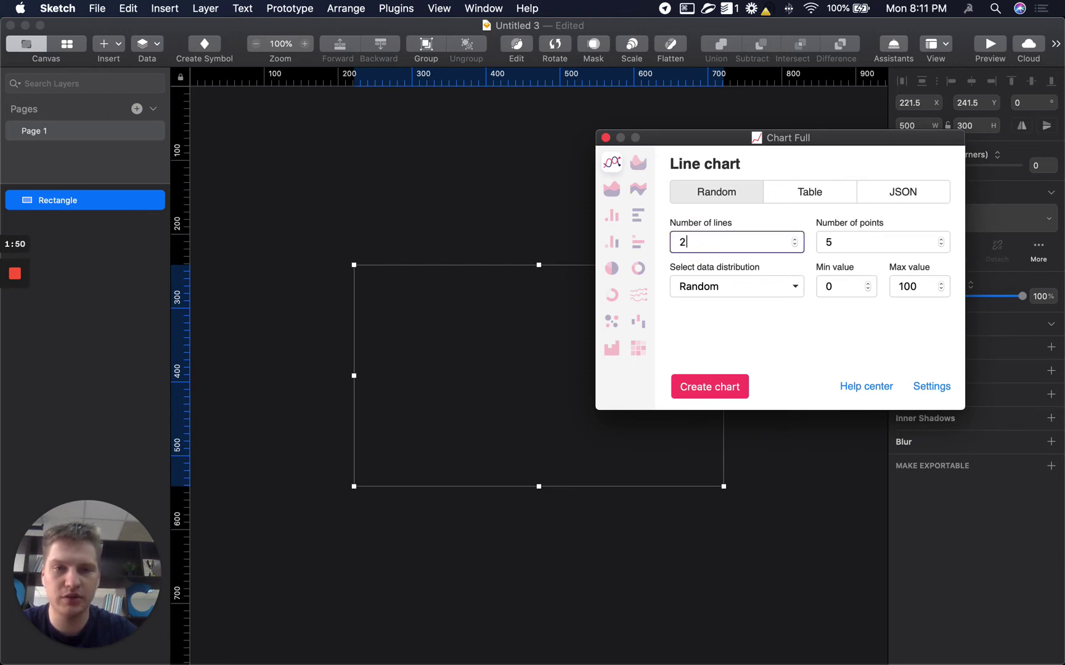
{"action": "left_click", "coordinate": [858, 240]}
{"action": "key", "text": "BackSpace"}
{"action": "type", "text": "6"}
{"action": "left_click", "coordinate": [827, 331]}
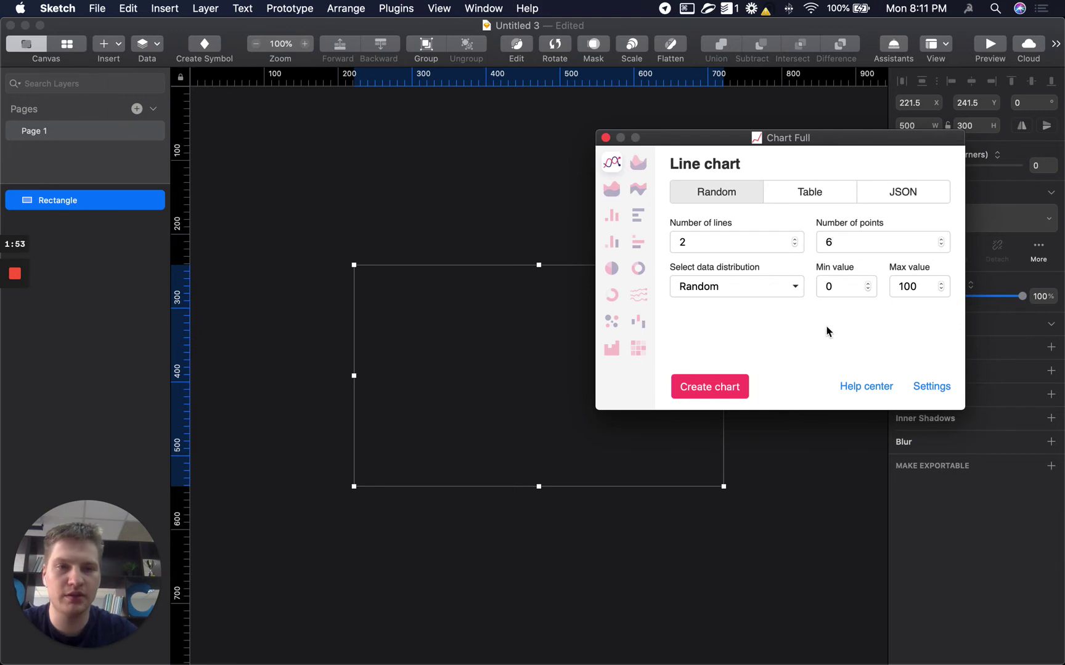
{"action": "left_click", "coordinate": [932, 388]}
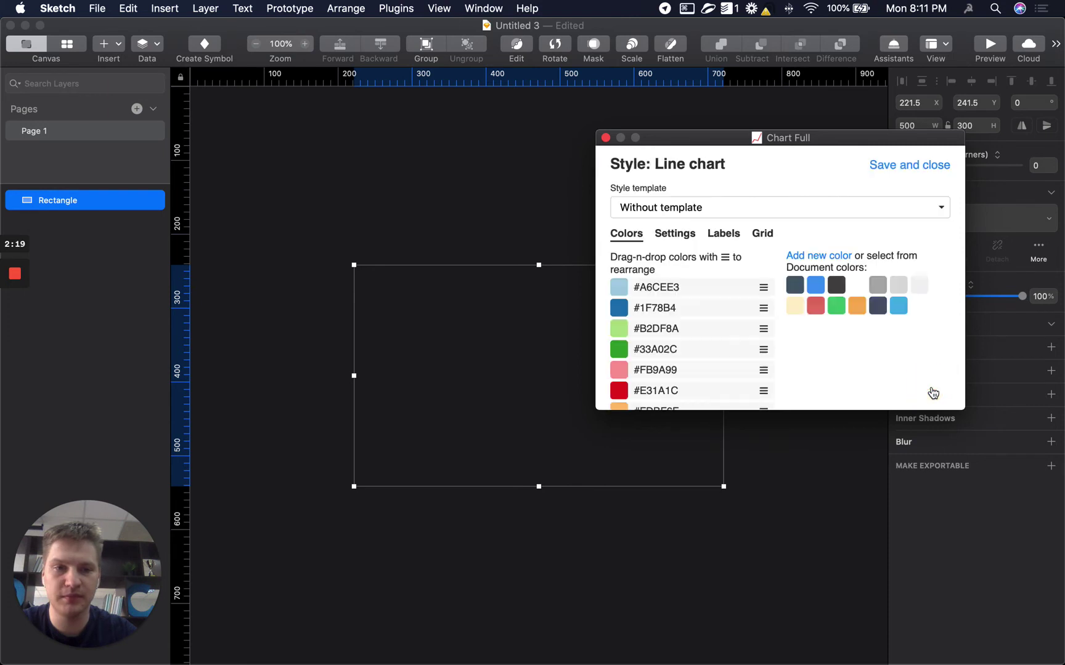
- Keep the chart without a style template and look through the Line, Labels and Grid settings
{"action": "scroll", "coordinate": [811, 356], "scroll_direction": "down", "scroll_amount": 5}
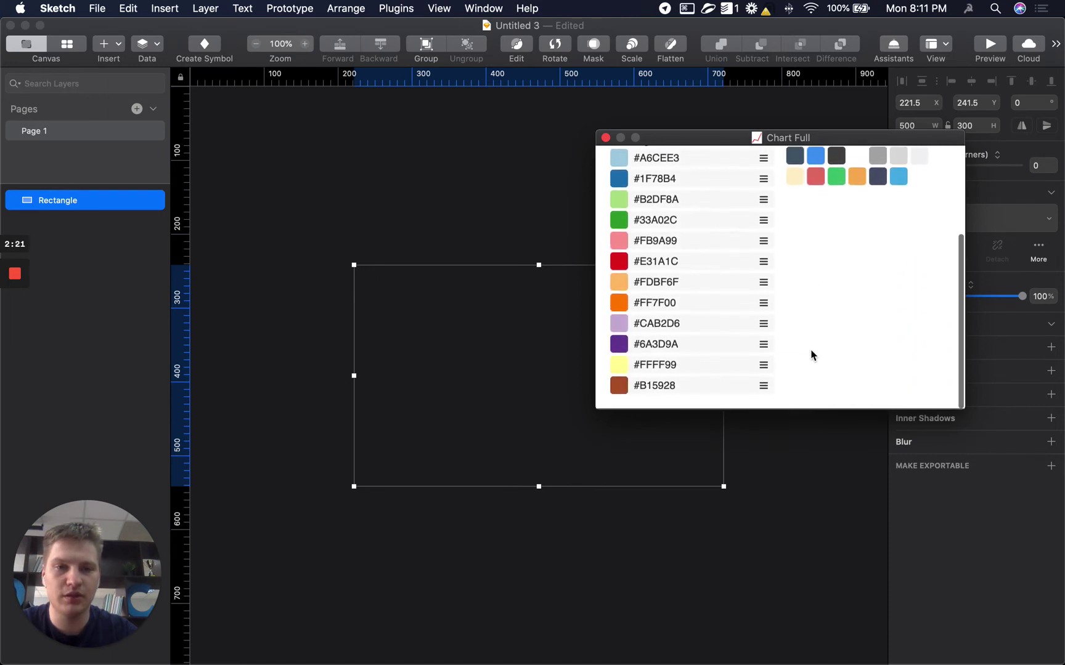
{"action": "scroll", "coordinate": [811, 356], "scroll_direction": "up", "scroll_amount": 5}
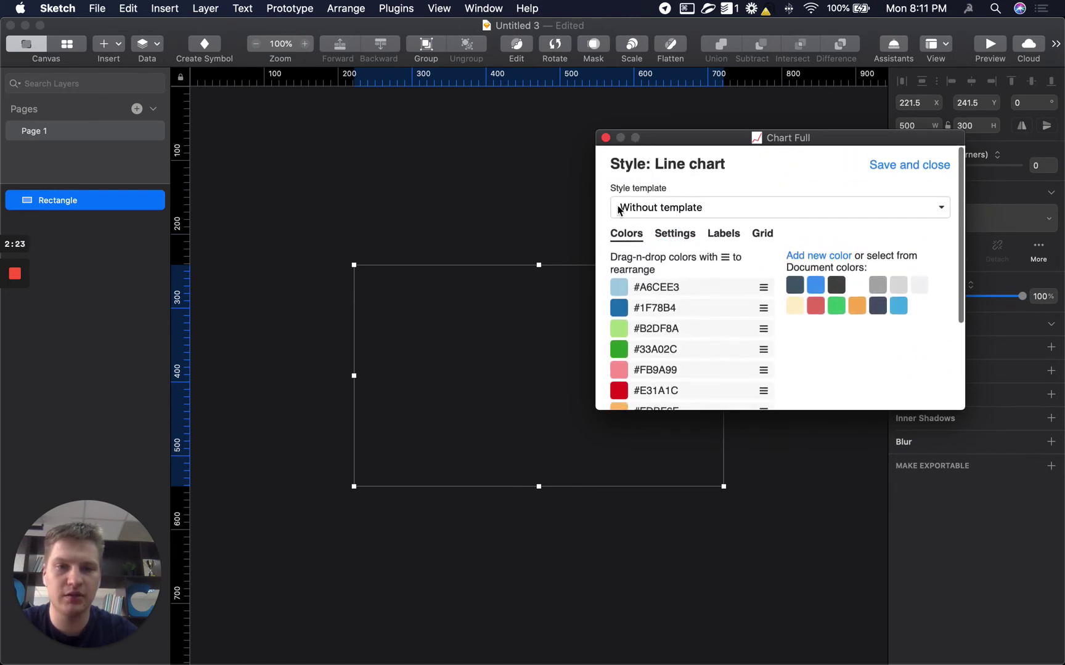
{"action": "left_click", "coordinate": [665, 209]}
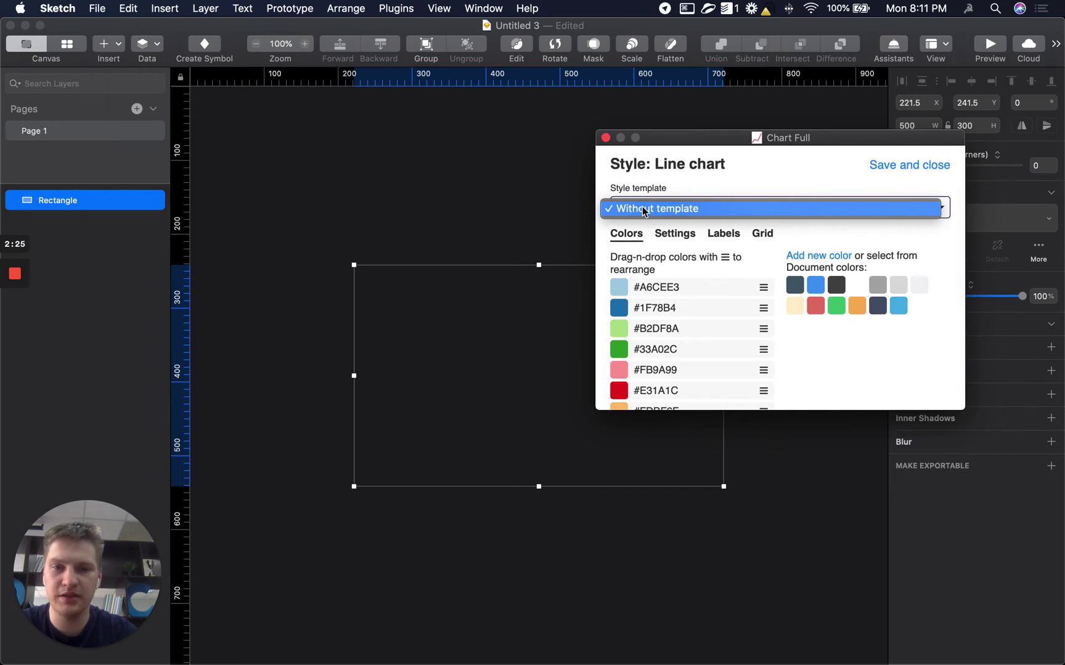
{"action": "left_click", "coordinate": [696, 191]}
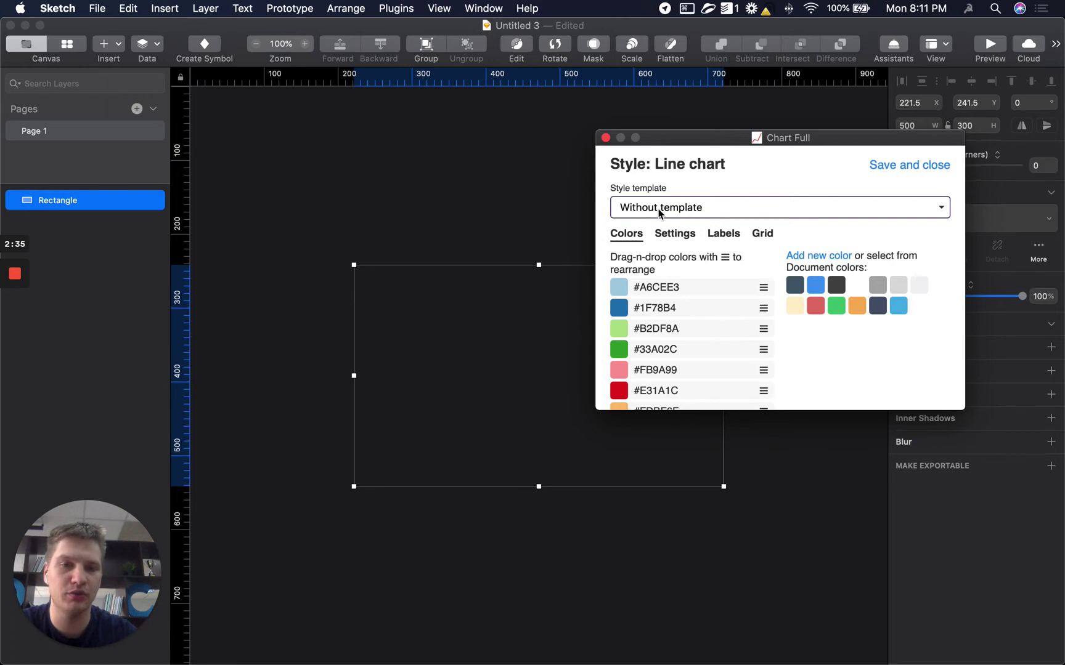
{"action": "left_click", "coordinate": [721, 187]}
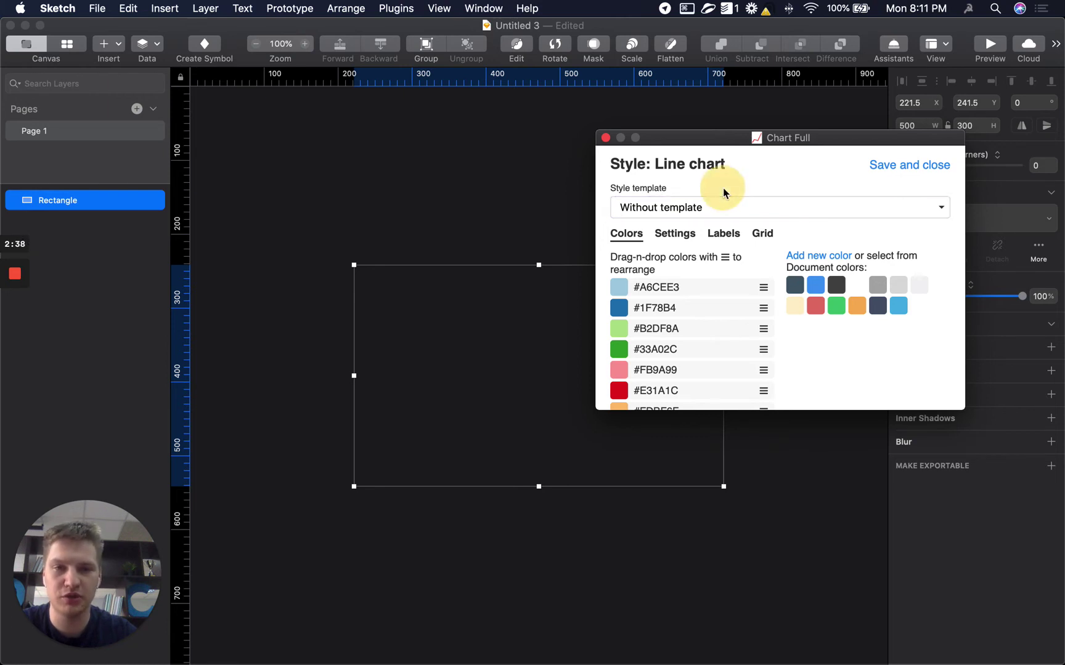
{"action": "left_click", "coordinate": [675, 237]}
{"action": "left_click", "coordinate": [722, 235]}
{"action": "left_click", "coordinate": [761, 235]}
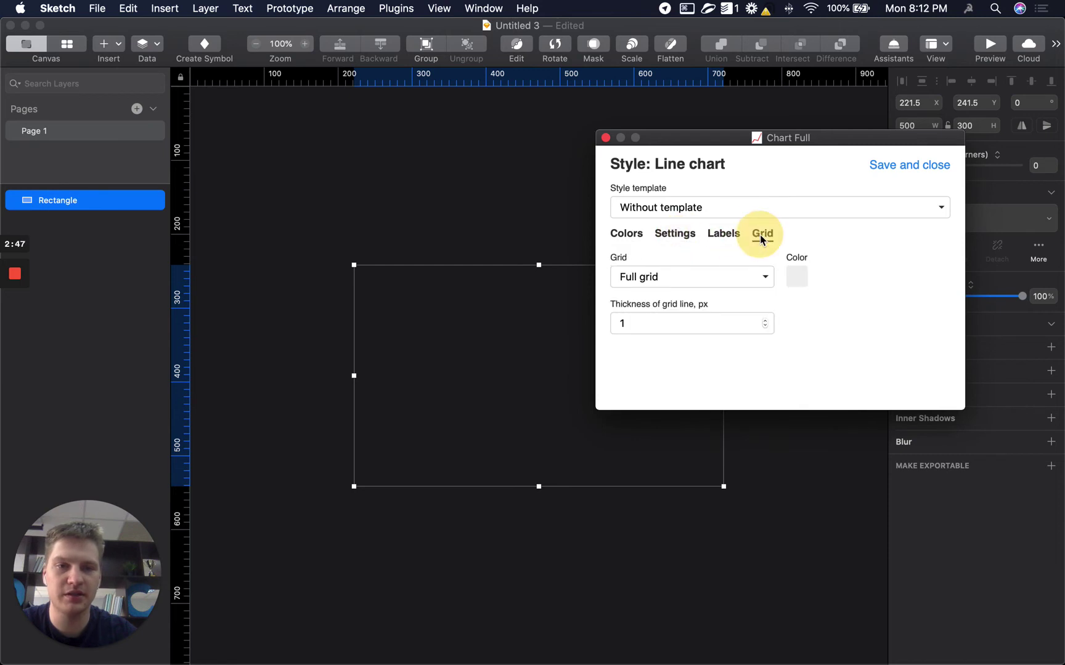
{"action": "left_click", "coordinate": [640, 237]}
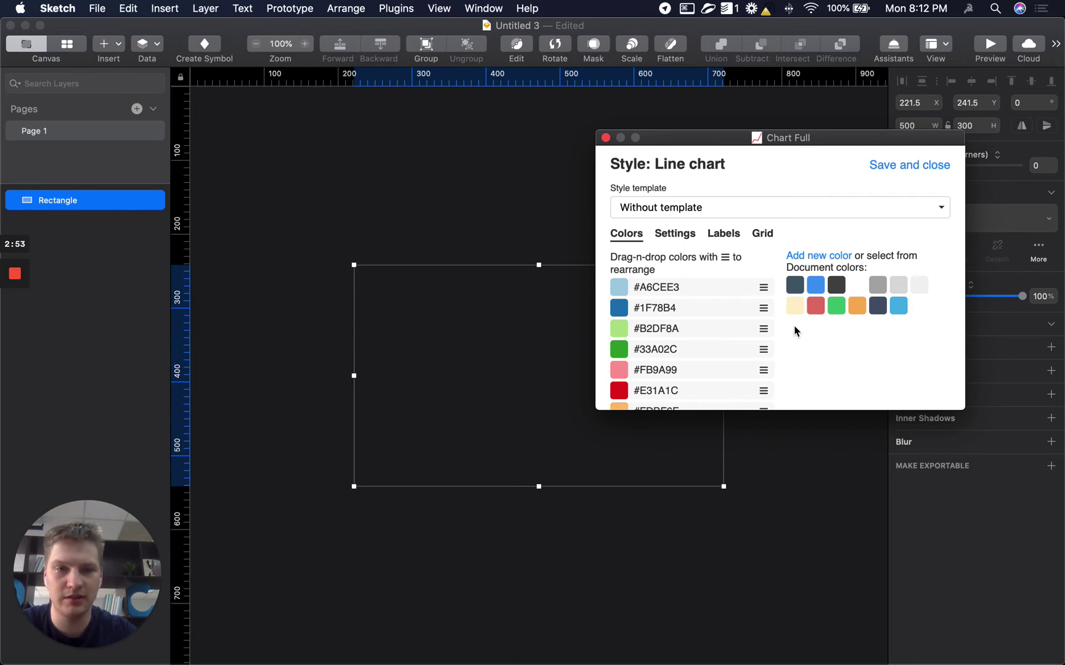
- Remove #A6CEE3, #1F78B4, #FDBF6F, #B2DF8A, #FB9A99 and #CAB2D6 from the colour palette
{"action": "scroll", "coordinate": [795, 331], "scroll_direction": "down", "scroll_amount": 5}
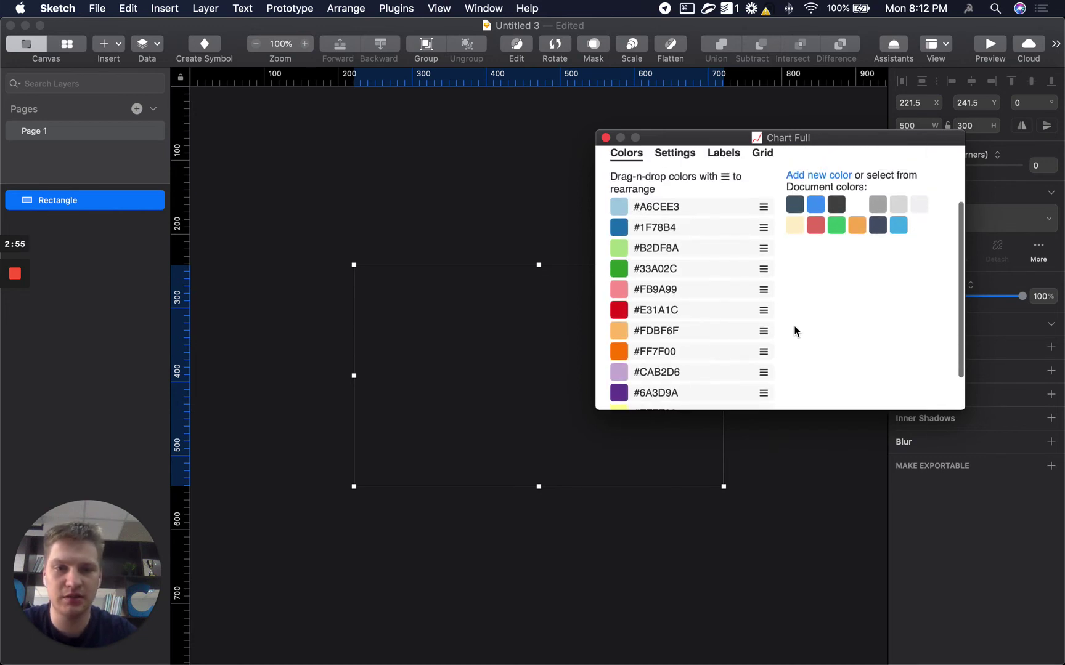
{"action": "scroll", "coordinate": [693, 225], "scroll_direction": "down", "scroll_amount": 3}
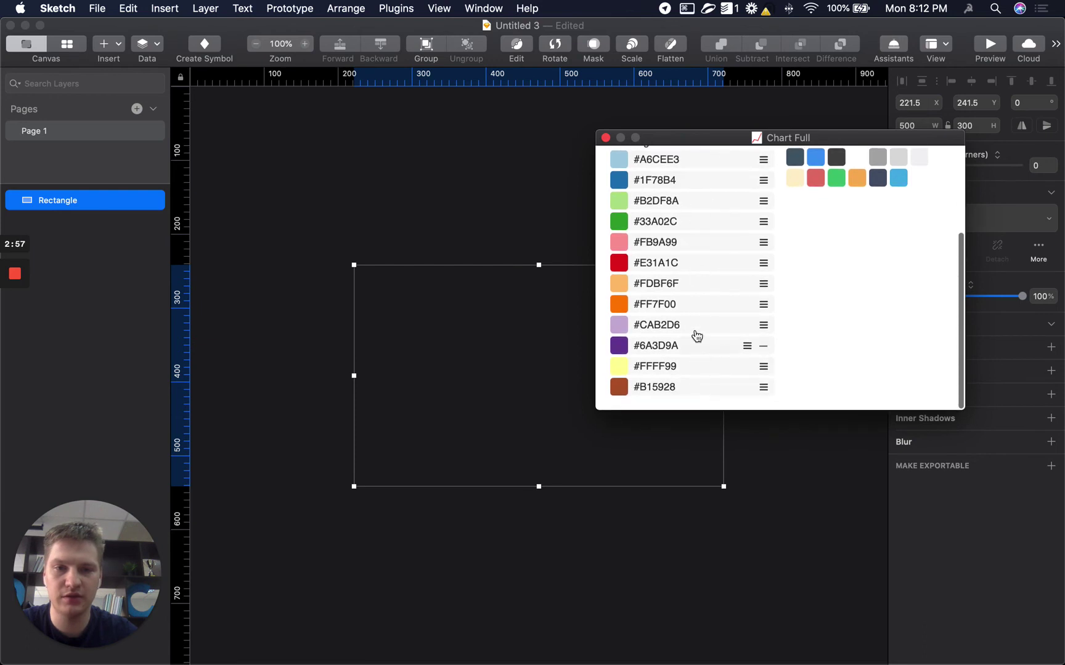
{"action": "scroll", "coordinate": [701, 241], "scroll_direction": "up", "scroll_amount": 6}
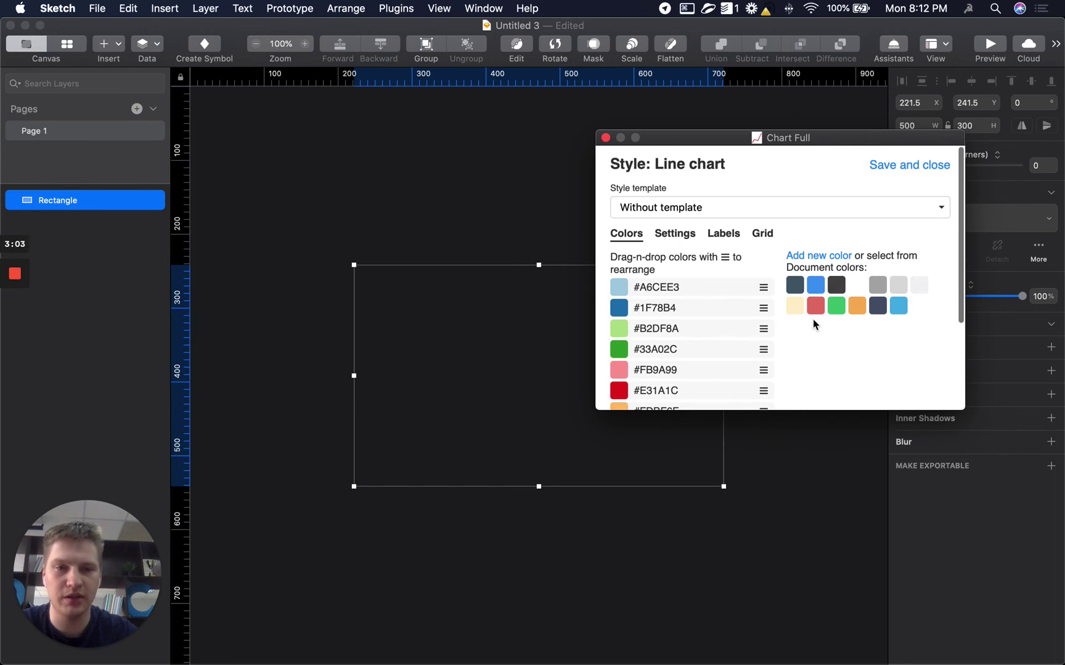
{"action": "scroll", "coordinate": [812, 319], "scroll_direction": "down", "scroll_amount": 3}
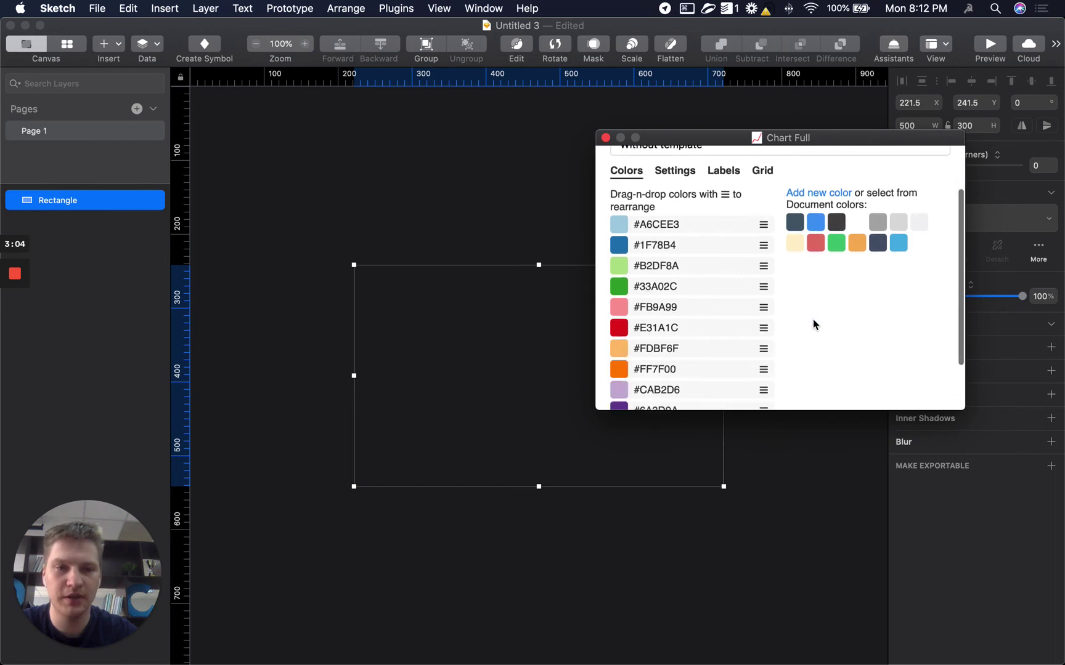
{"action": "left_click", "coordinate": [764, 231]}
{"action": "left_click", "coordinate": [764, 232]}
{"action": "scroll", "coordinate": [767, 259], "scroll_direction": "down", "scroll_amount": 1}
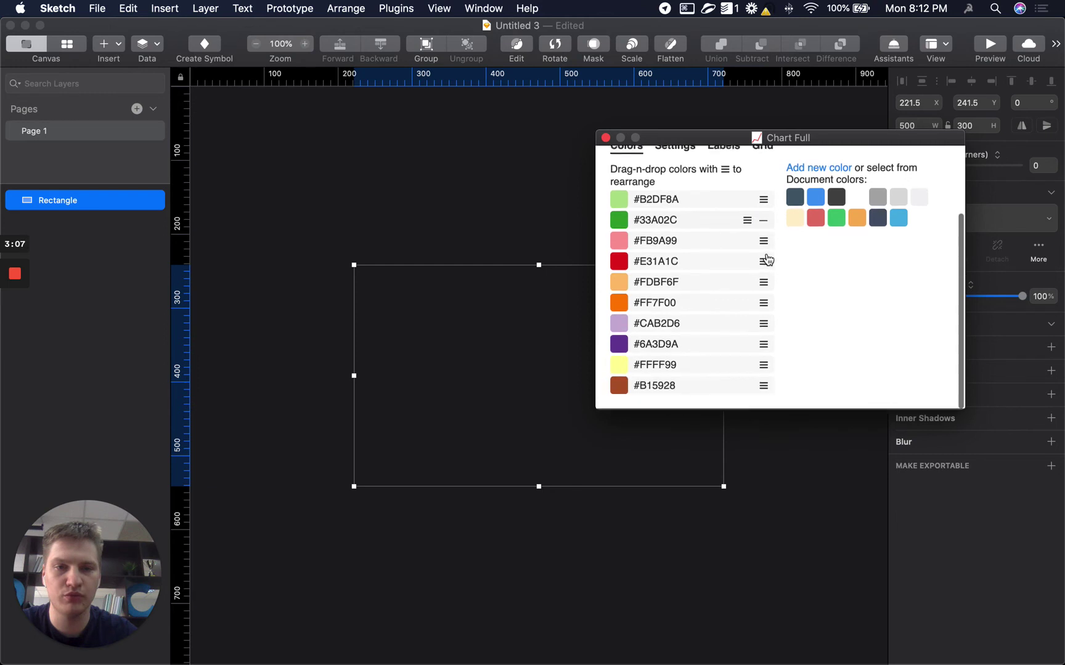
{"action": "left_click", "coordinate": [764, 282]}
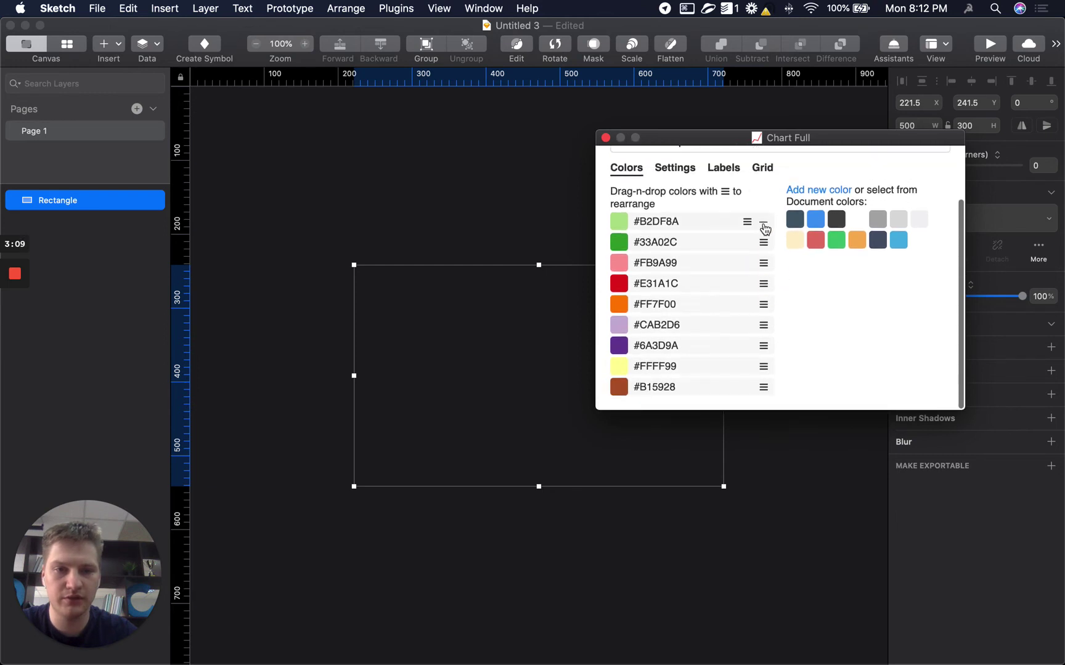
{"action": "left_click", "coordinate": [764, 226]}
{"action": "left_click", "coordinate": [763, 264]}
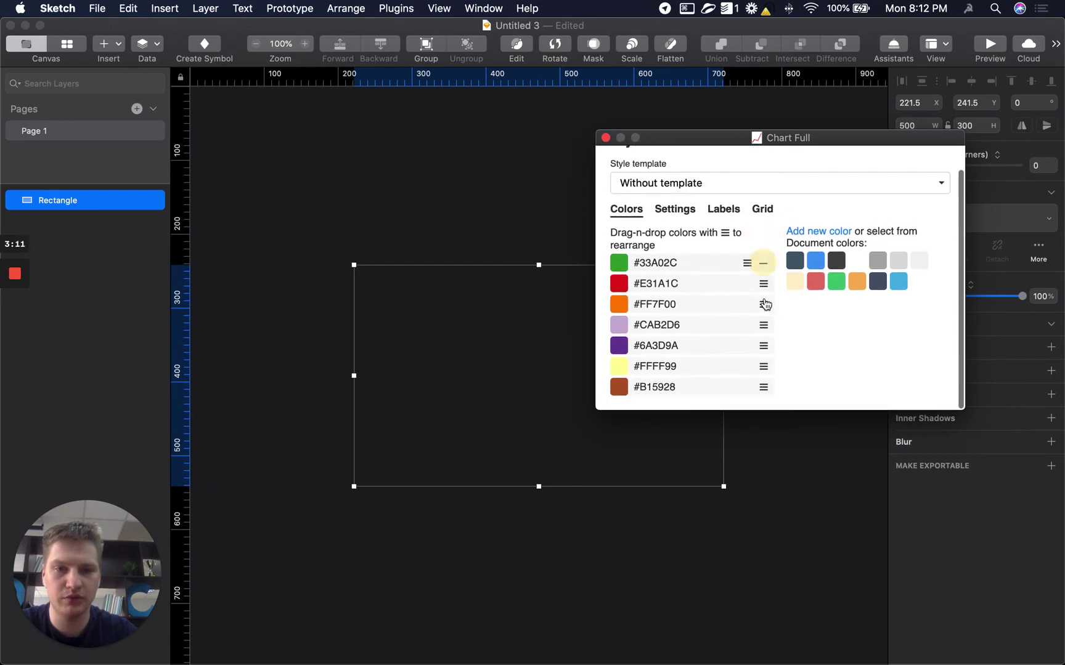
{"action": "left_click", "coordinate": [764, 324]}
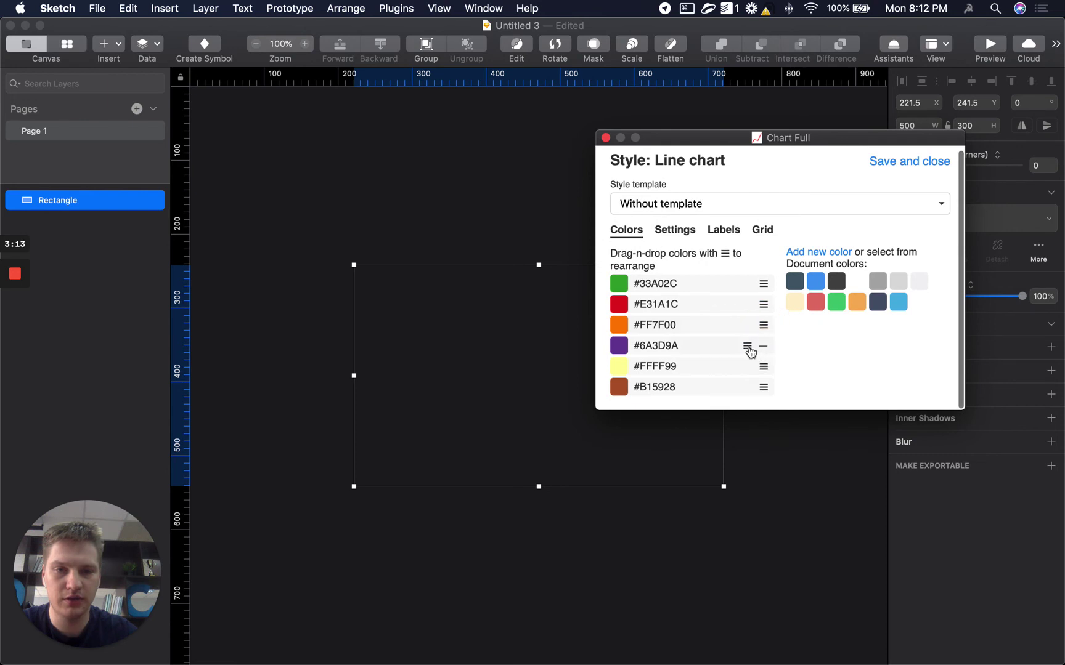
- Reorder the palette so purple #6A3D9A is first and red #E31A1C second
{"action": "left_click_drag", "start_coordinate": [745, 348], "coordinate": [641, 282]}
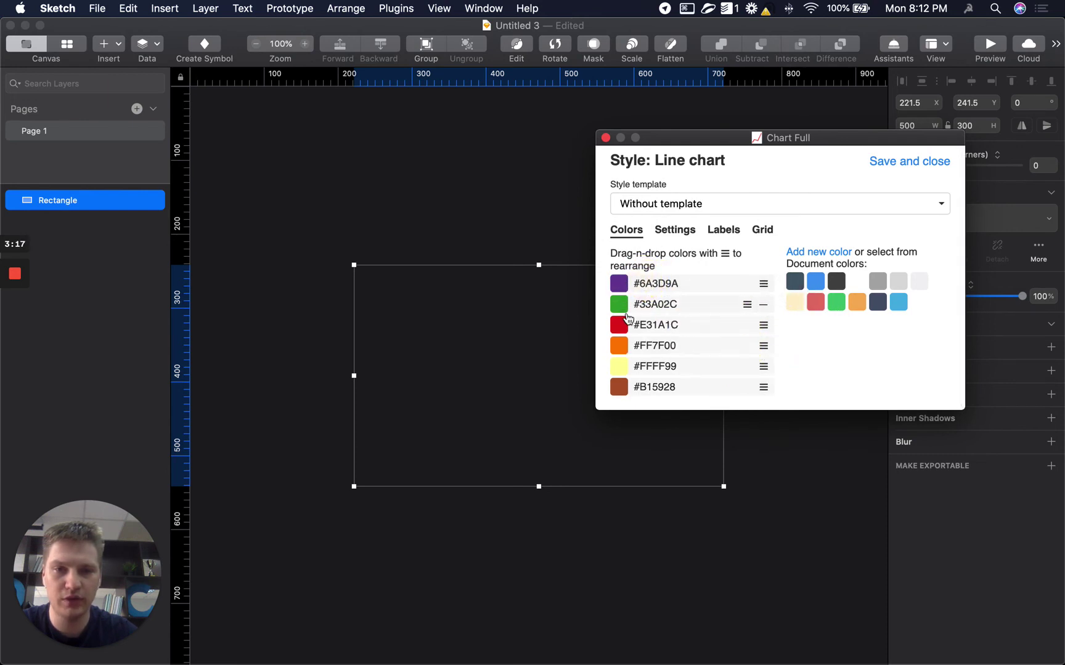
{"action": "left_click_drag", "start_coordinate": [747, 327], "coordinate": [723, 306]}
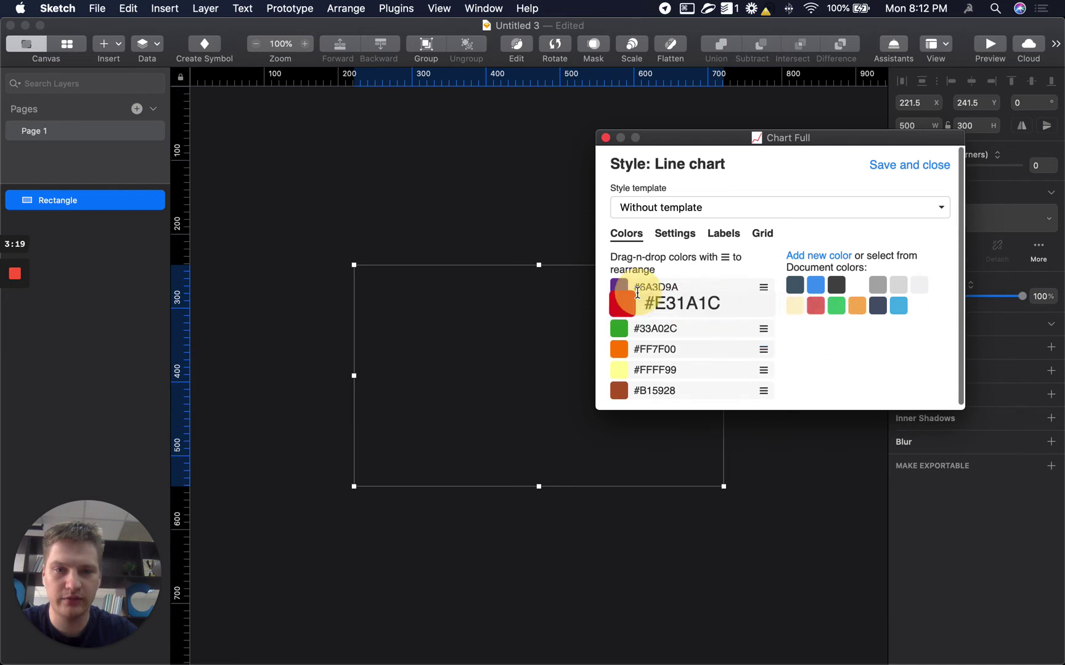
{"action": "left_click_drag", "start_coordinate": [637, 294], "coordinate": [640, 298]}
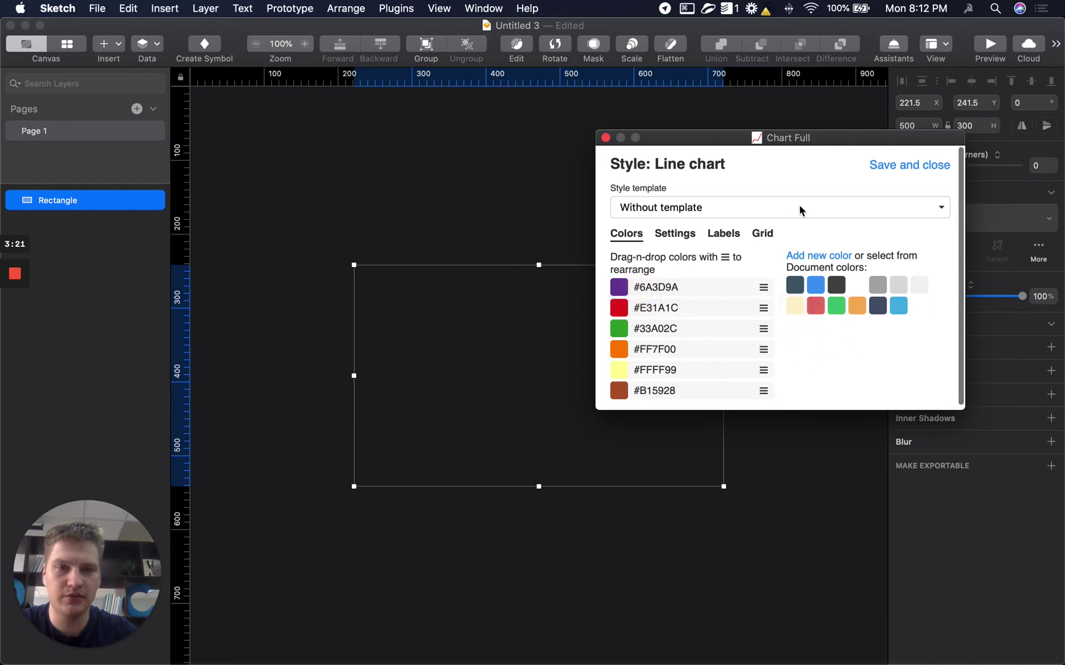
- Save the palette and generate a random 3-line chart in the rectangle
{"action": "left_click", "coordinate": [910, 166]}
{"action": "left_click", "coordinate": [695, 244]}
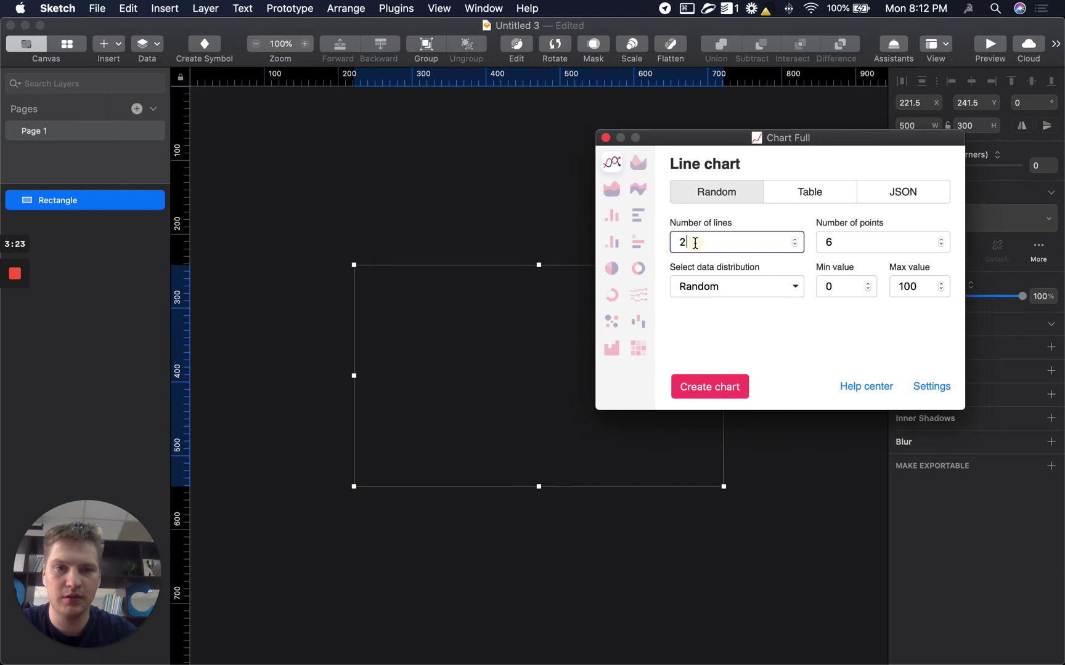
{"action": "left_click", "coordinate": [748, 330]}
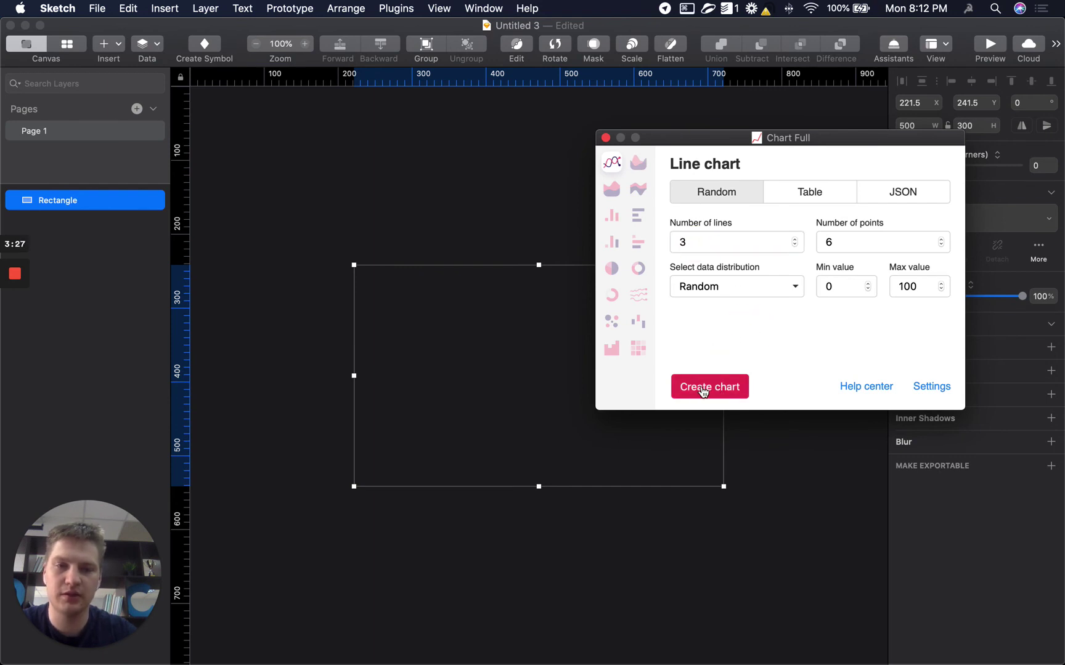
{"action": "left_click", "coordinate": [726, 395]}
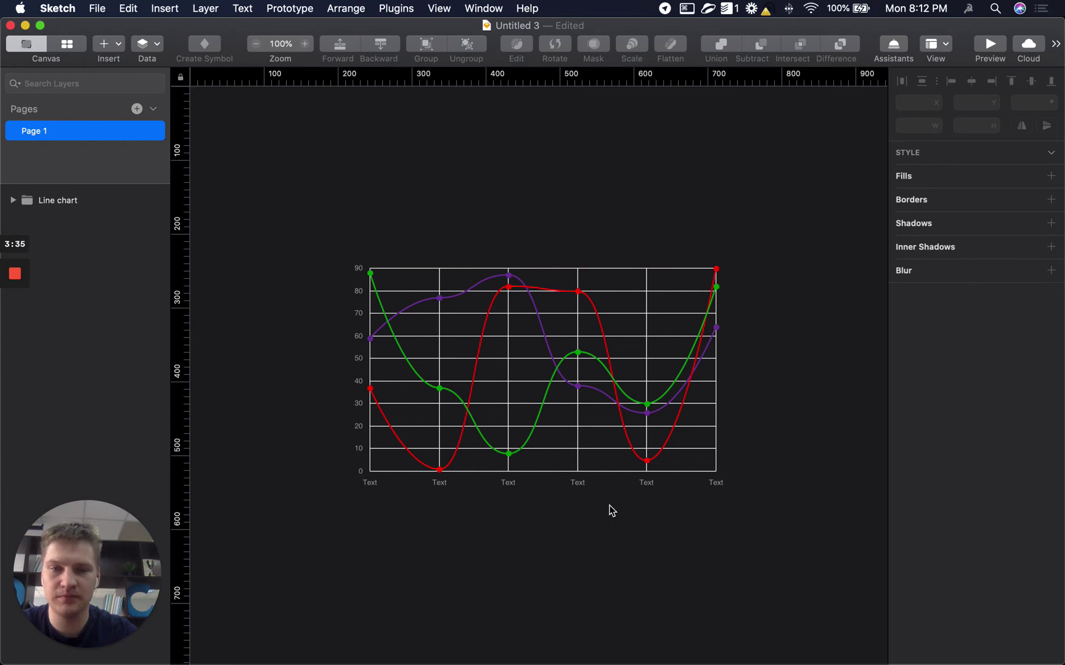
- Delete the generated Line chart group from the canvas
{"action": "left_click", "coordinate": [588, 336]}
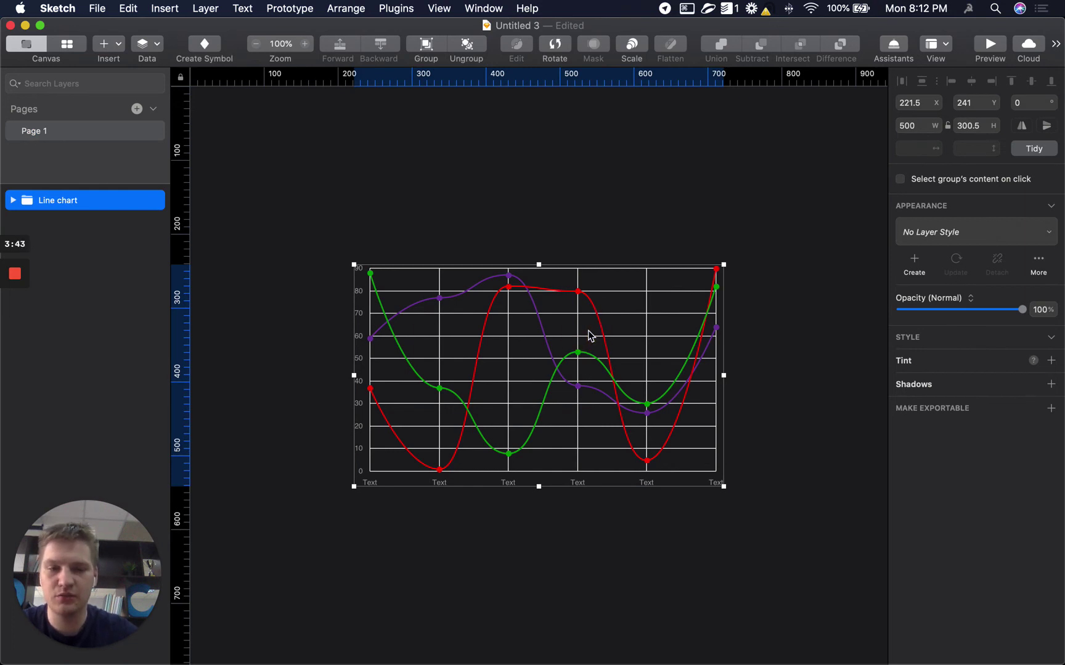
{"action": "key", "text": "Delete"}
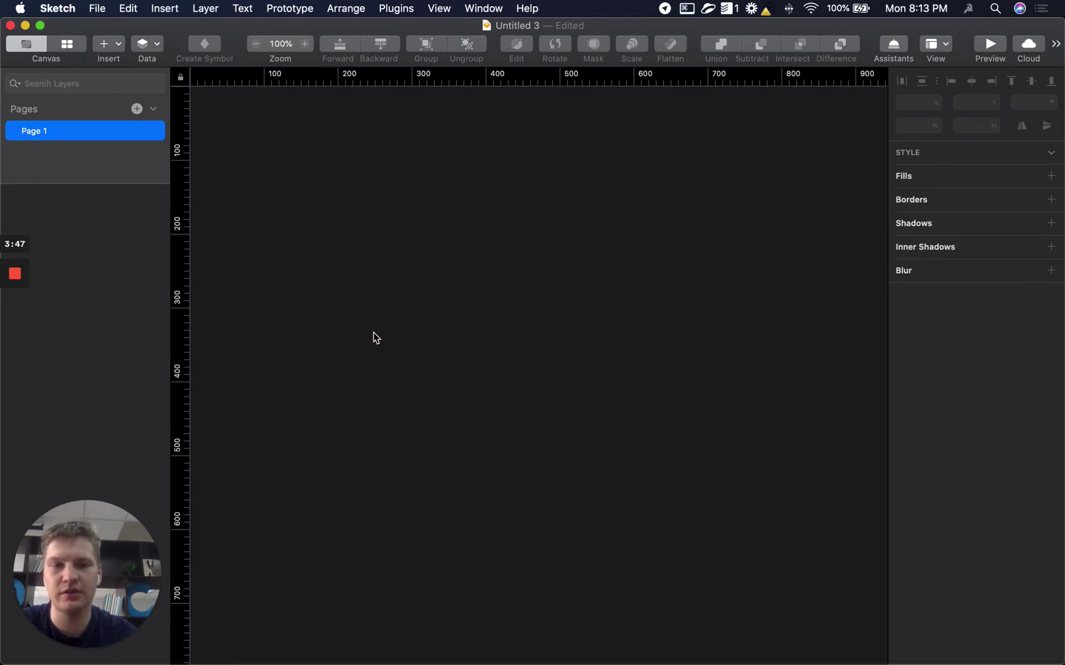
{"action": "key", "text": "a"}
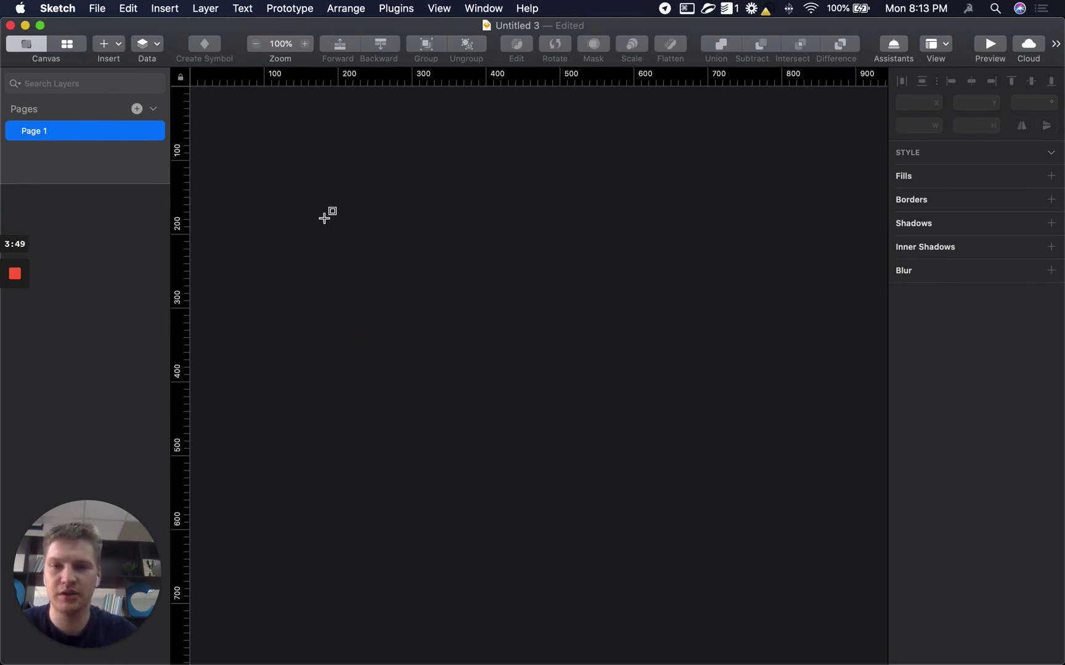
- Draw a 553×422 rectangle and start a new Chart Full chart for it on Random defaults
{"action": "left_click_drag", "start_coordinate": [272, 147], "coordinate": [680, 458]}
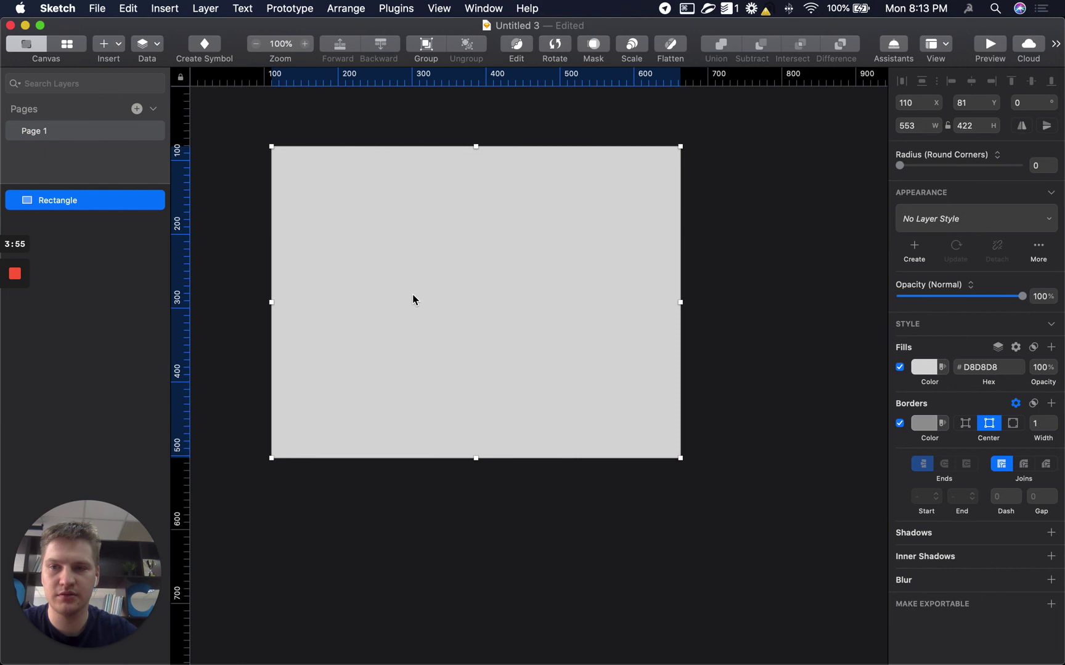
{"action": "left_click", "coordinate": [396, 9]}
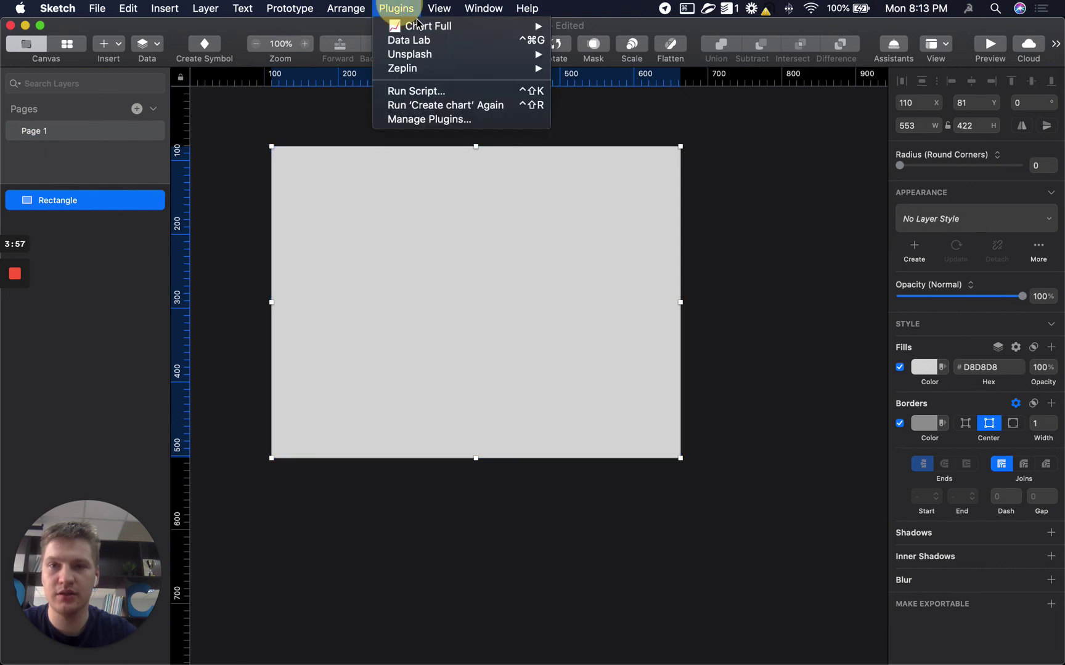
{"action": "mouse_move", "coordinate": [419, 25]}
{"action": "left_click", "coordinate": [569, 31]}
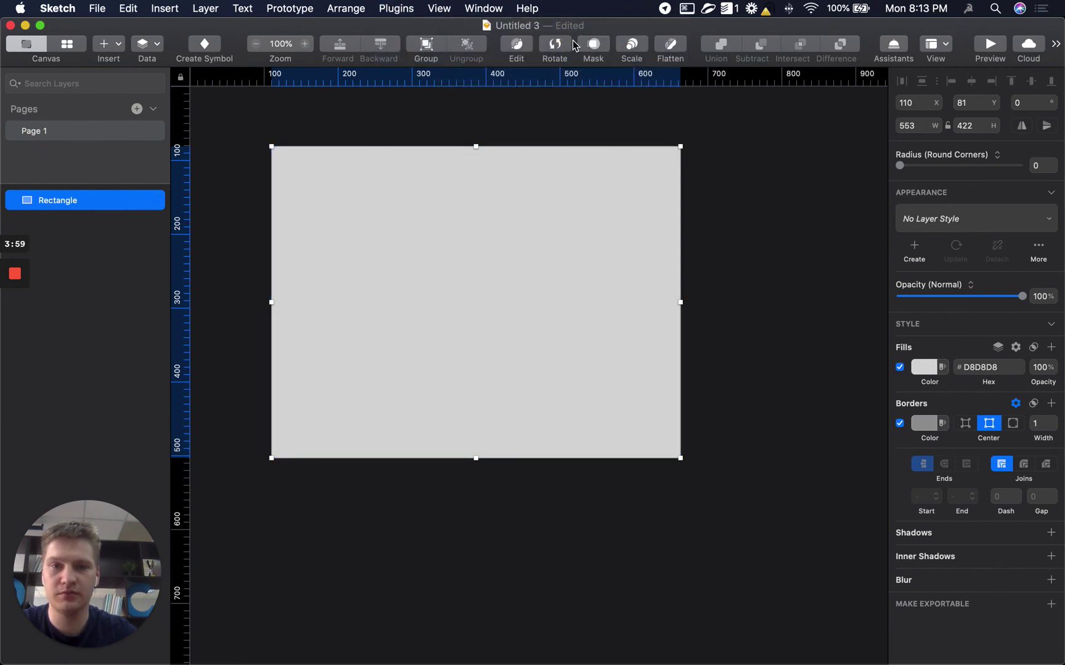
{"action": "left_click_drag", "start_coordinate": [584, 202], "coordinate": [805, 187]}
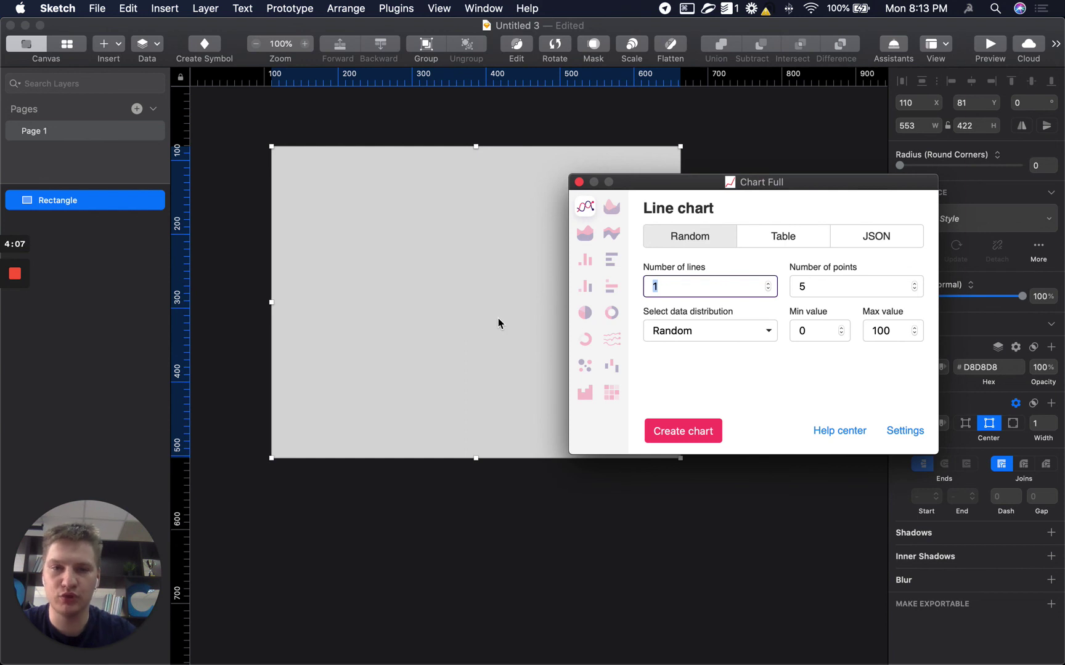
{"action": "left_click", "coordinate": [692, 394]}
- Change the line chart's Number of lines to 2
{"action": "left_click", "coordinate": [679, 284]}
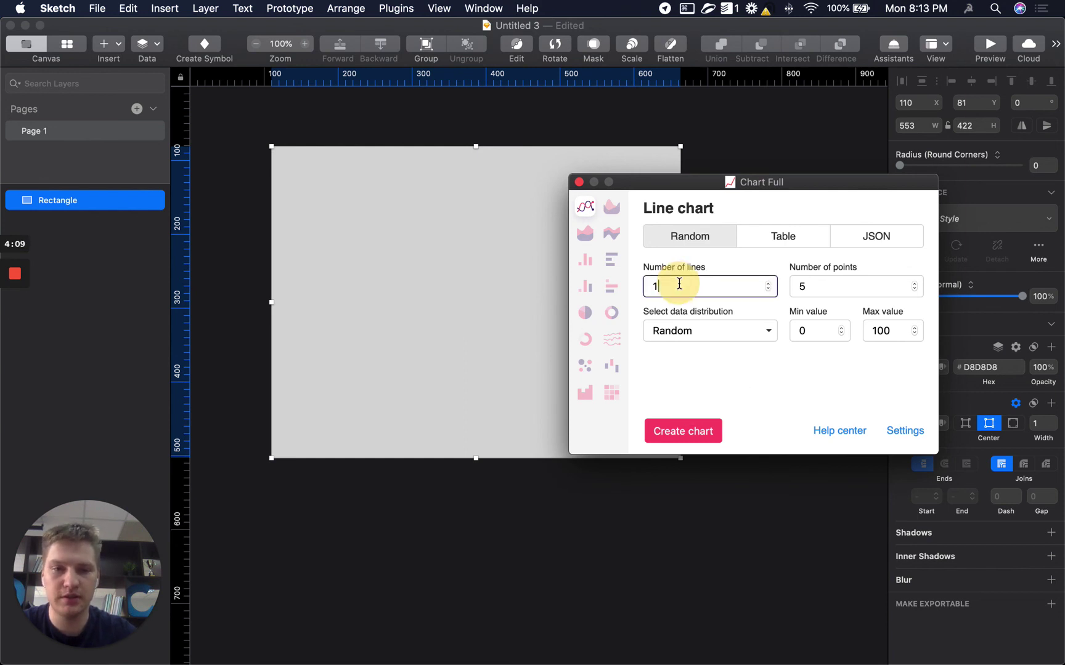
{"action": "key", "text": "BackSpace"}
{"action": "type", "text": "2"}
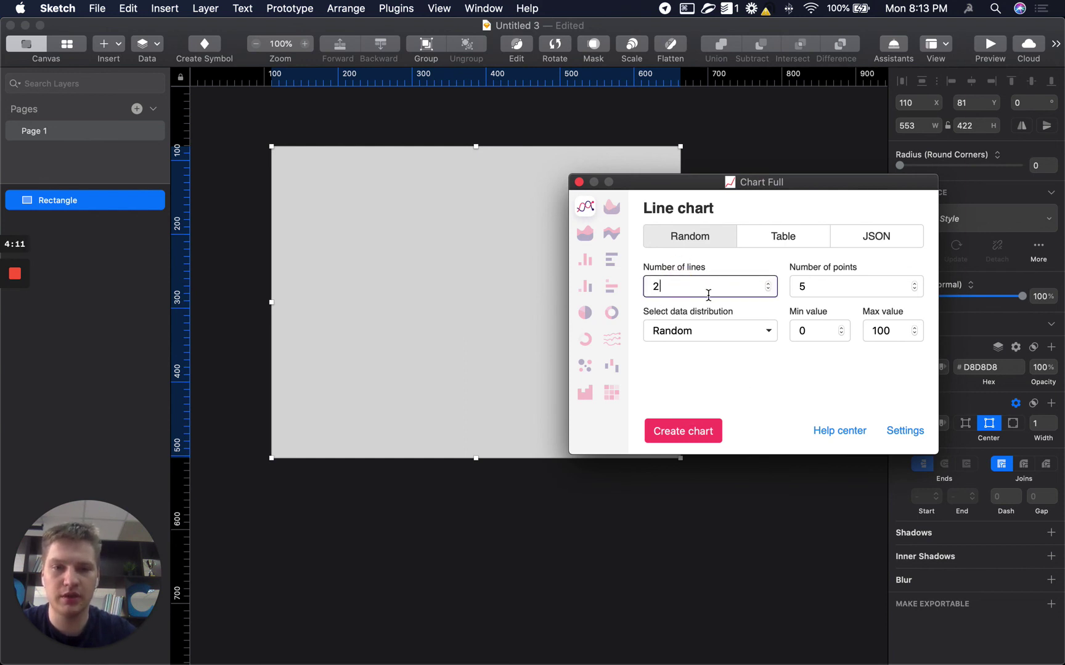
- Review the Colors list in the style settings, then save and return to chart creation
{"action": "left_click", "coordinate": [894, 432]}
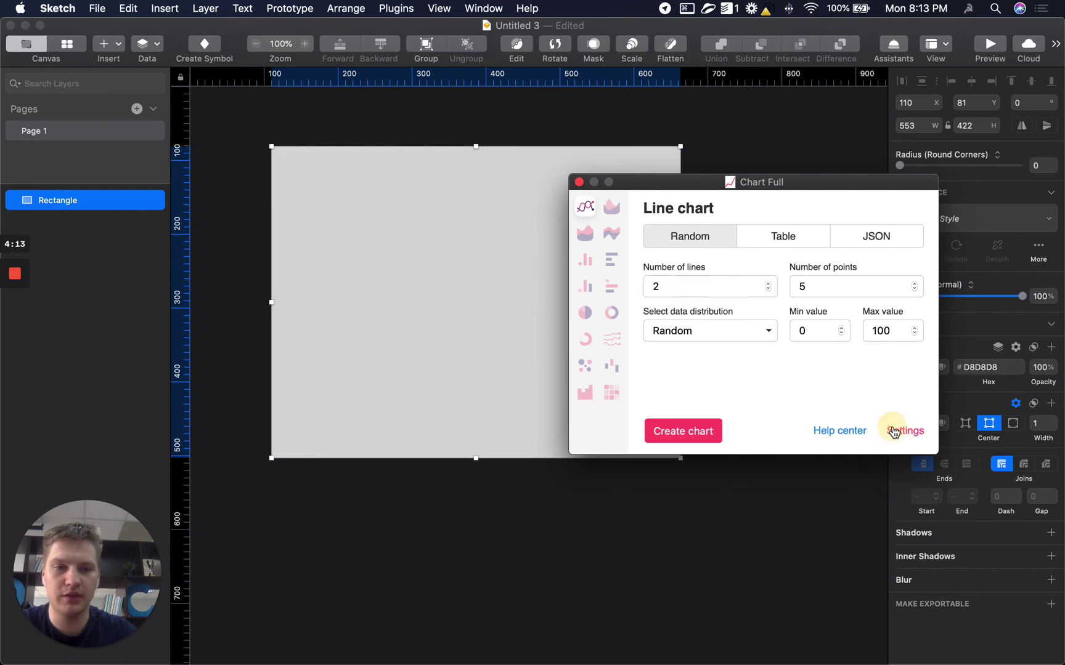
{"action": "scroll", "coordinate": [766, 366], "scroll_direction": "down", "scroll_amount": 5}
{"action": "scroll", "coordinate": [766, 367], "scroll_direction": "up", "scroll_amount": 5}
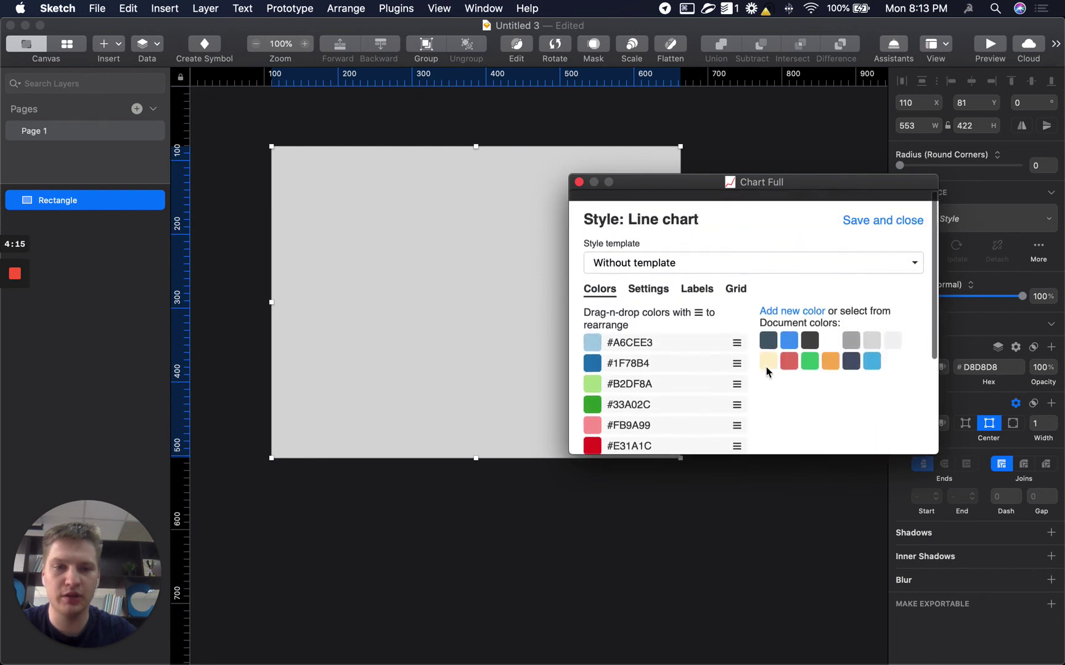
{"action": "scroll", "coordinate": [766, 366], "scroll_direction": "down", "scroll_amount": 1}
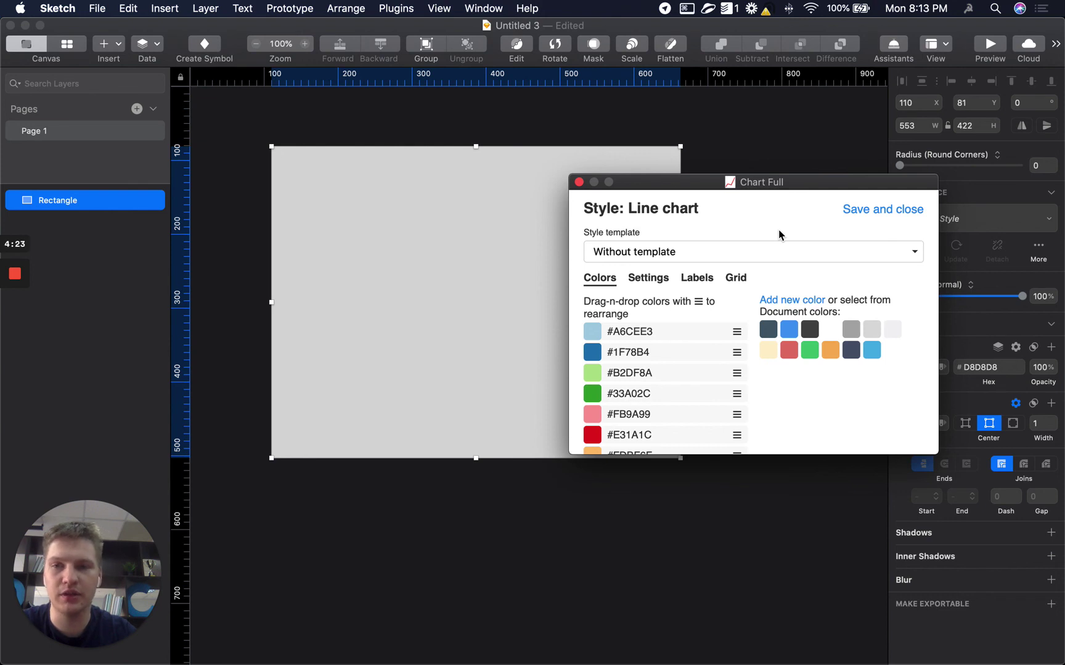
{"action": "left_click", "coordinate": [870, 223]}
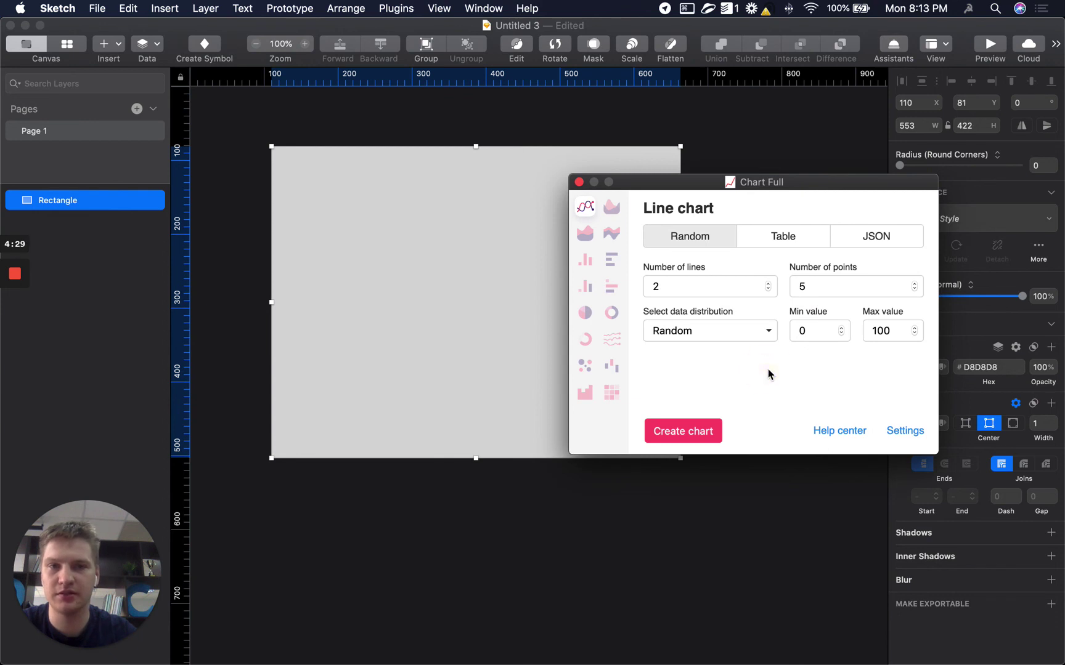
{"action": "left_click_drag", "start_coordinate": [787, 182], "coordinate": [852, 254]}
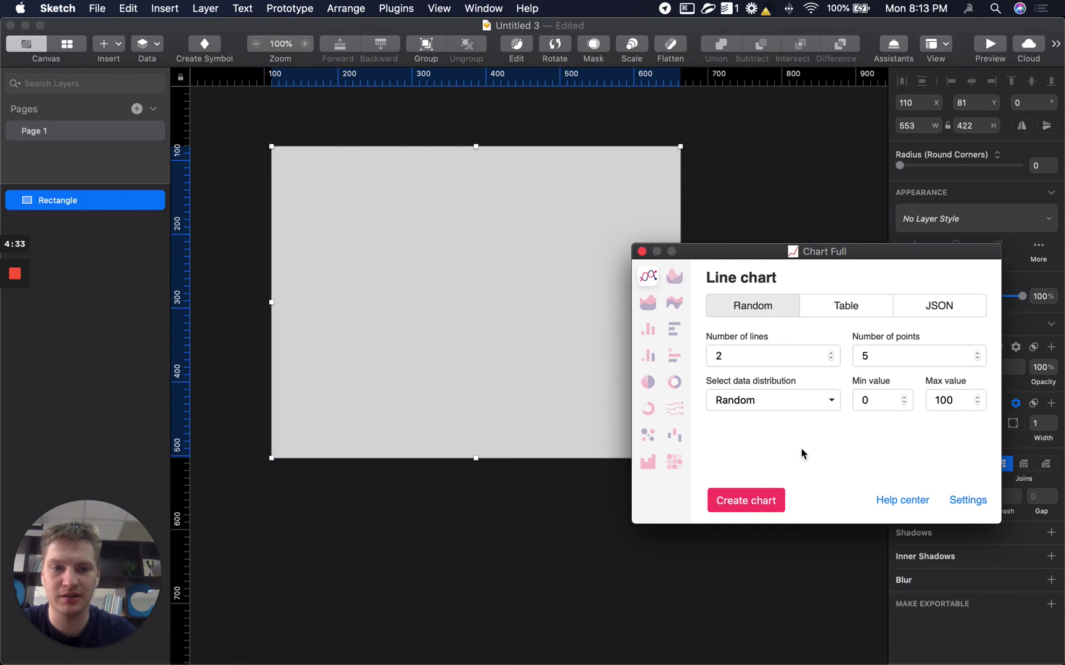
- Switch to Area chart, set the number of areas, and generate a random 3-area chart in the rectangle
{"action": "left_click", "coordinate": [675, 278]}
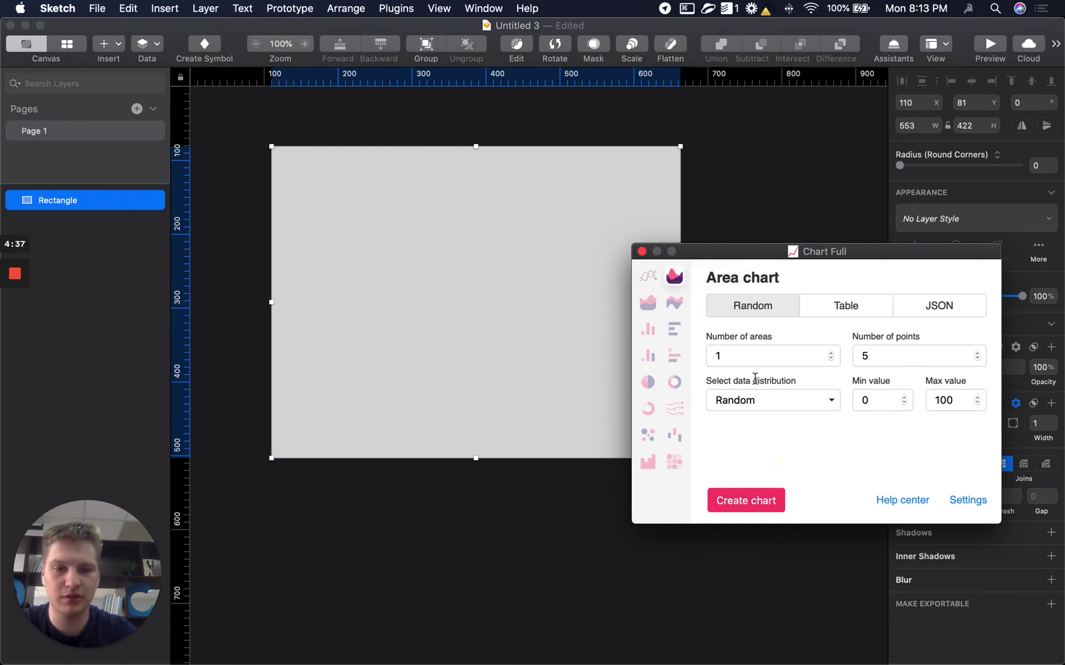
{"action": "double_click", "coordinate": [744, 355]}
{"action": "type", "text": "2"}
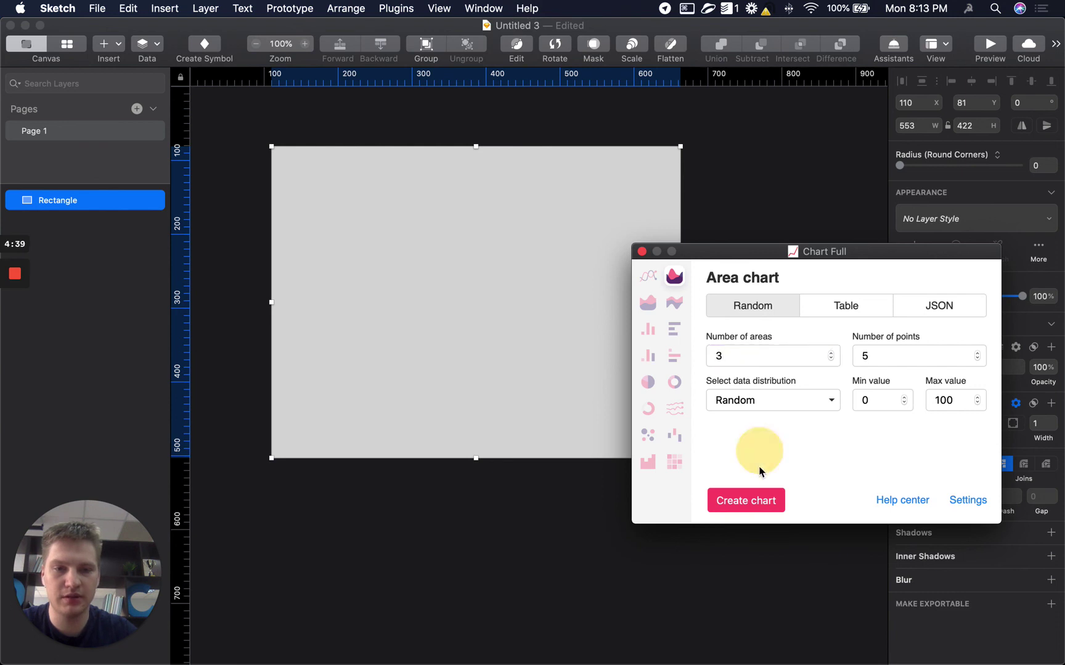
{"action": "left_click", "coordinate": [749, 500]}
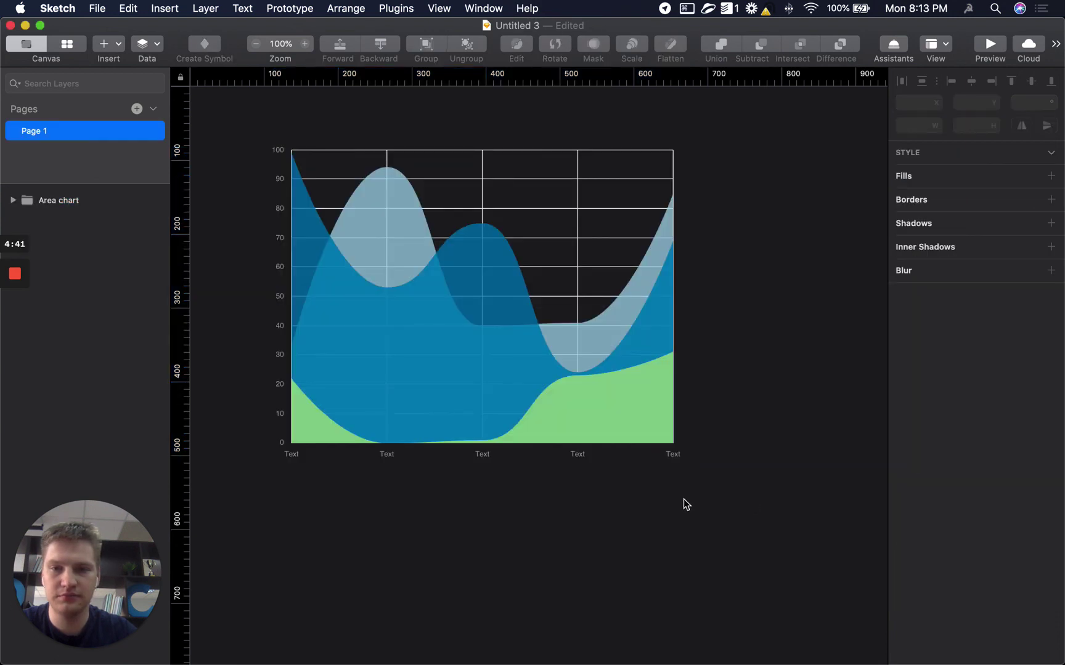
{"action": "left_click", "coordinate": [580, 255]}
{"action": "left_click", "coordinate": [715, 274]}
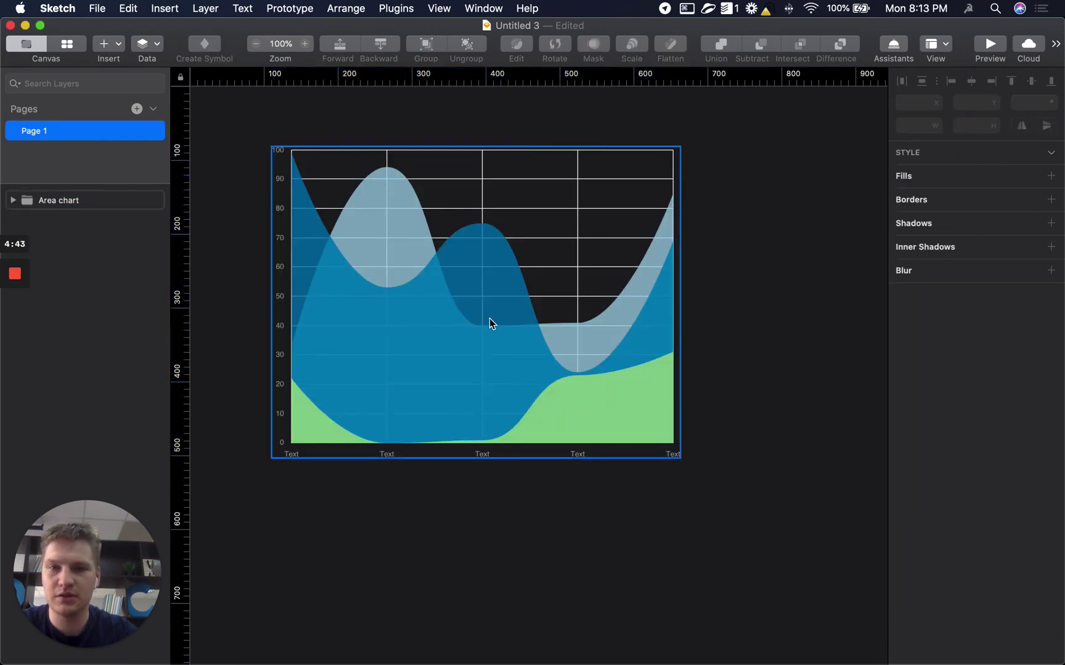